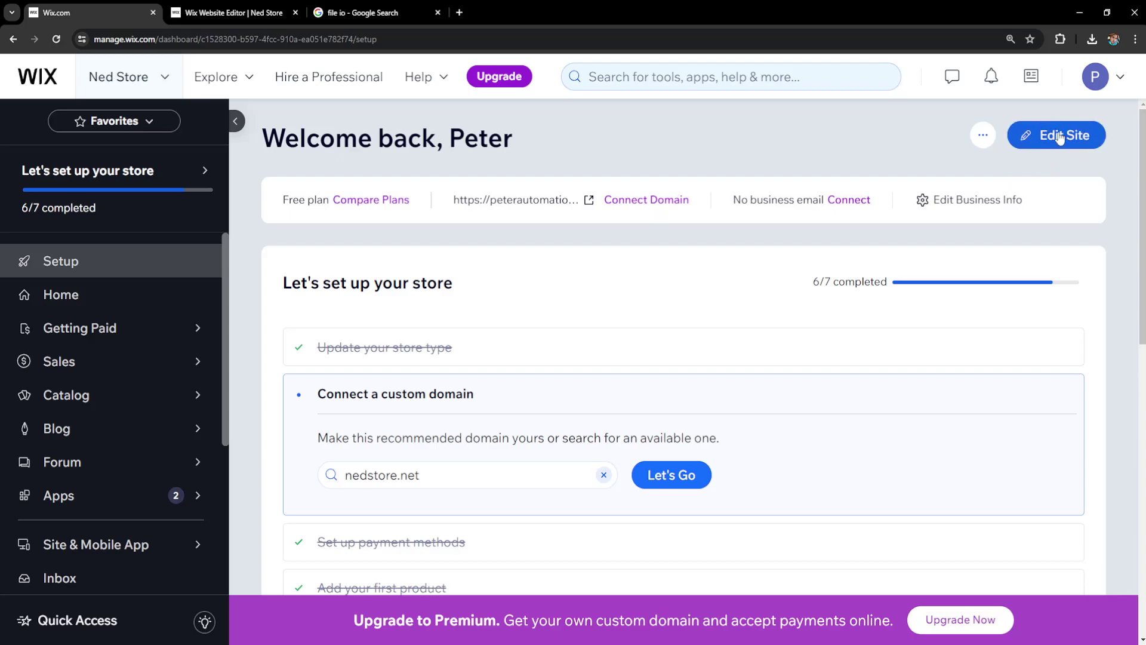
- Open the site in the editor and search its tools for 'paypal button' to find the PayPal Button app
left_click(220, 7)
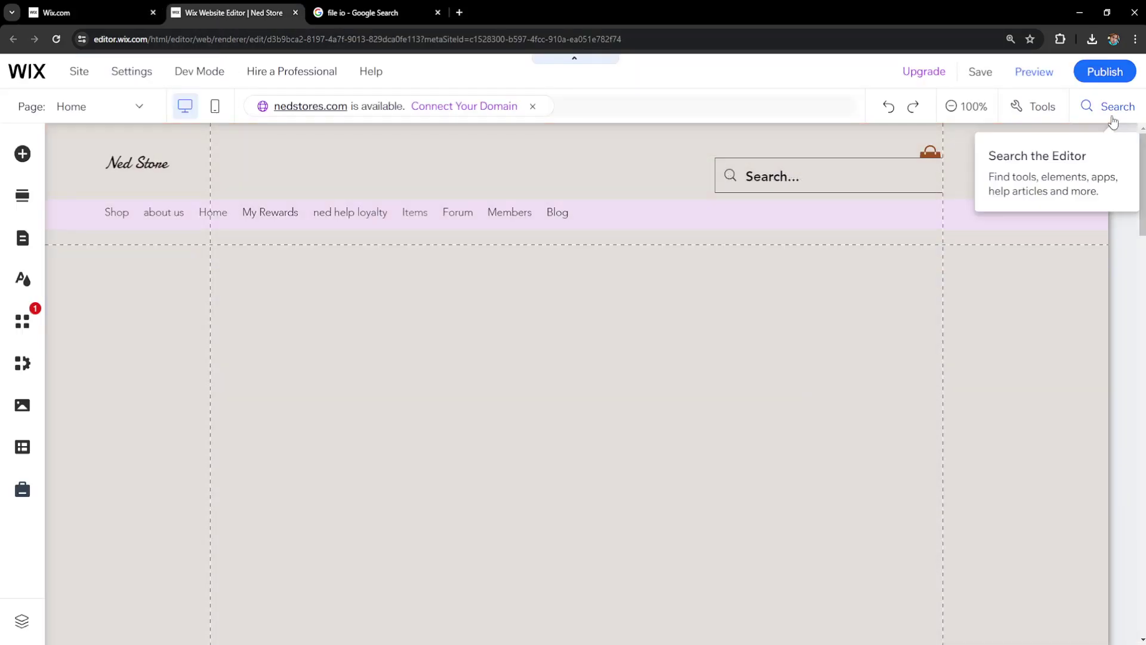
left_click(1095, 113)
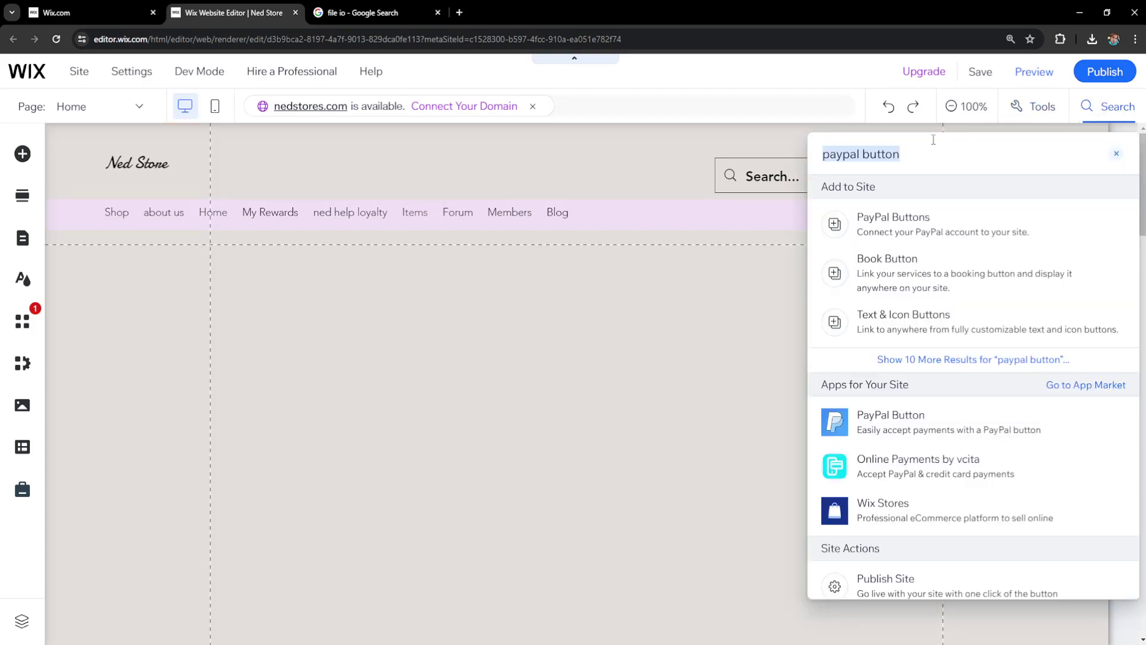
type("pay")
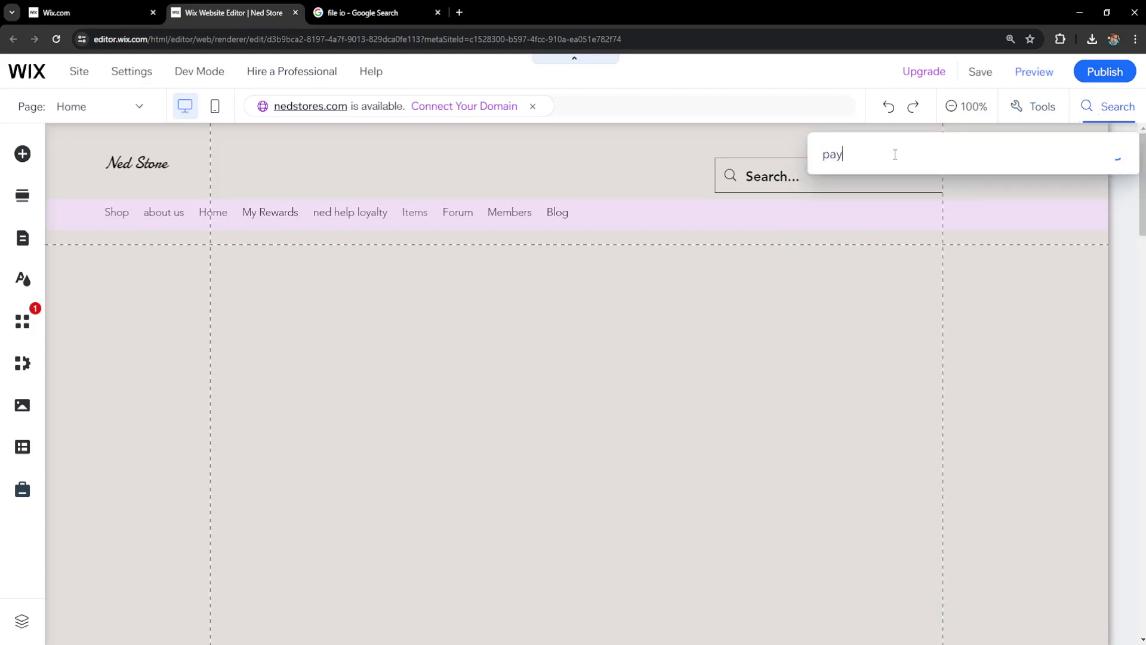
type("pal button")
left_click(908, 221)
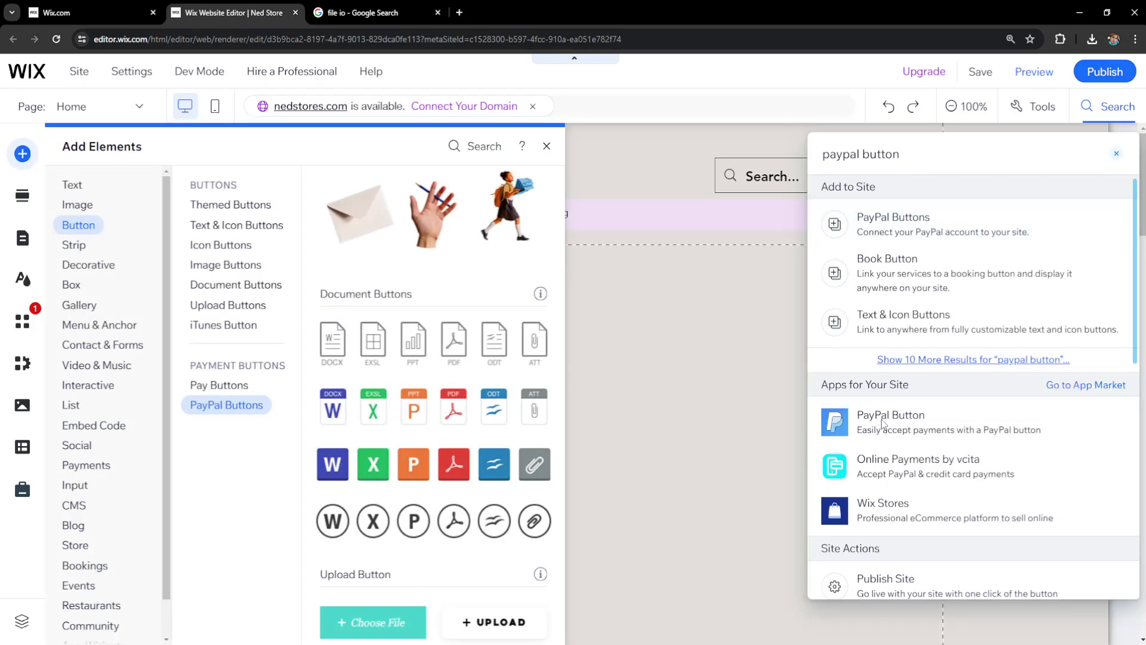
left_click(878, 421)
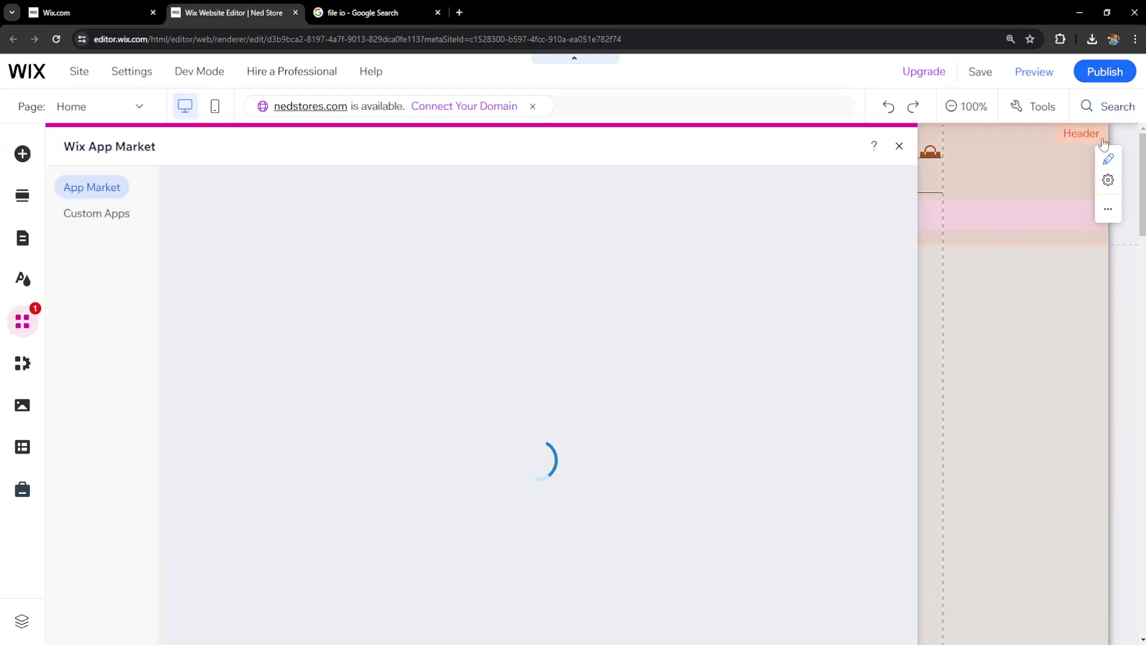
left_click(1107, 112)
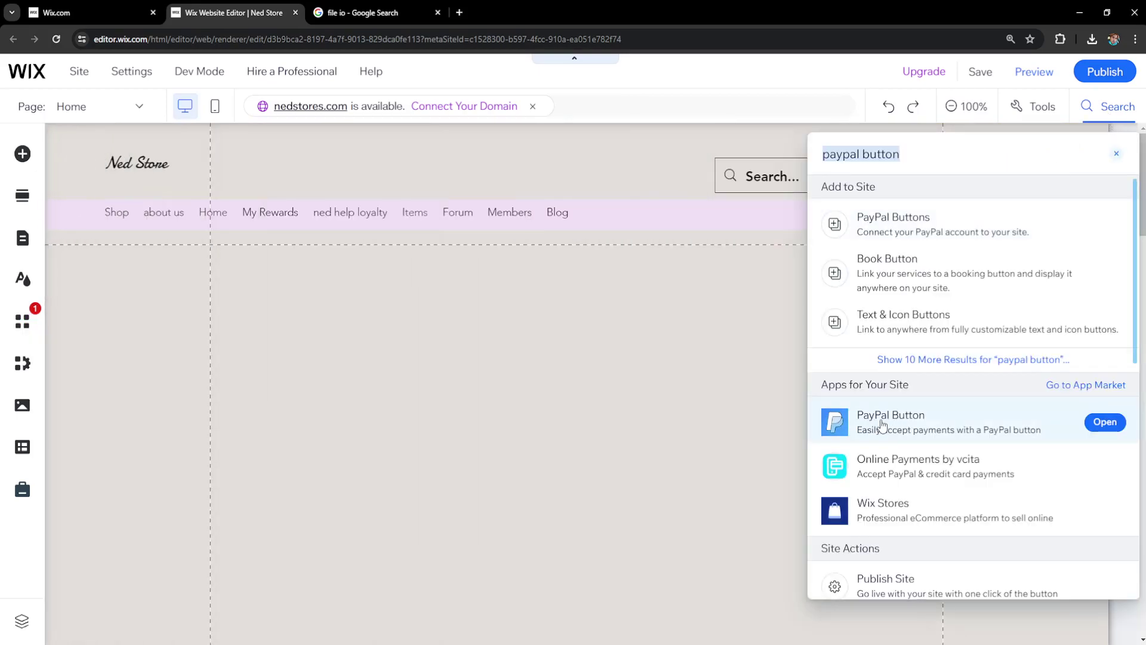
- Install the PayPal Button app with Add to Site and Agree & Add, then drag its Buy Now button left
left_click(875, 424)
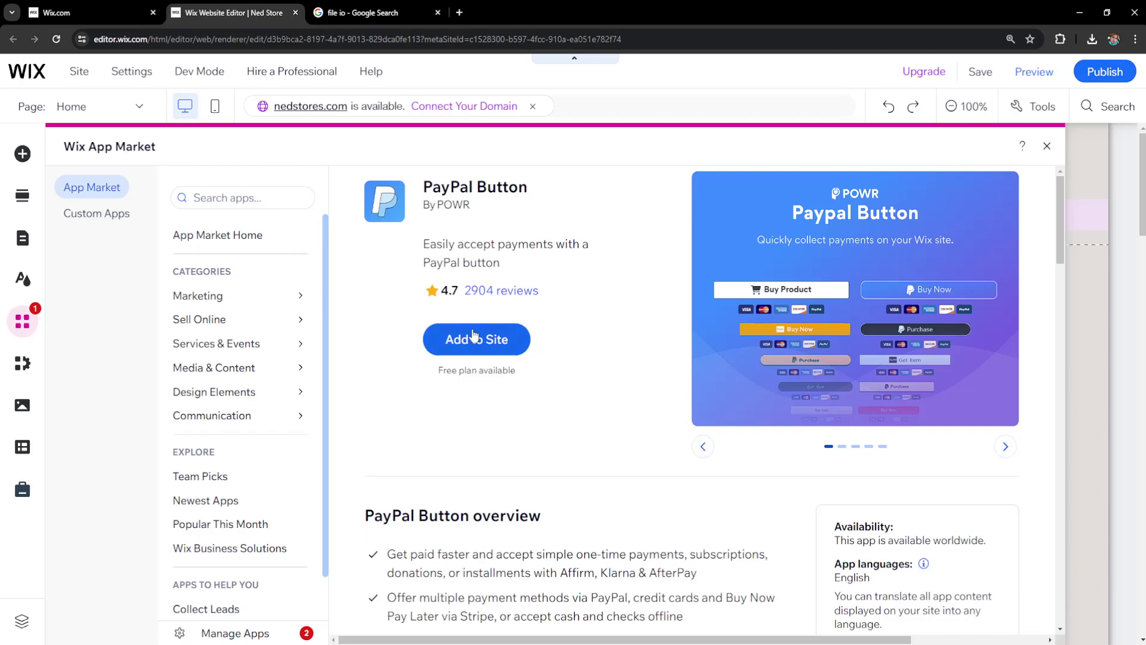
left_click(471, 343)
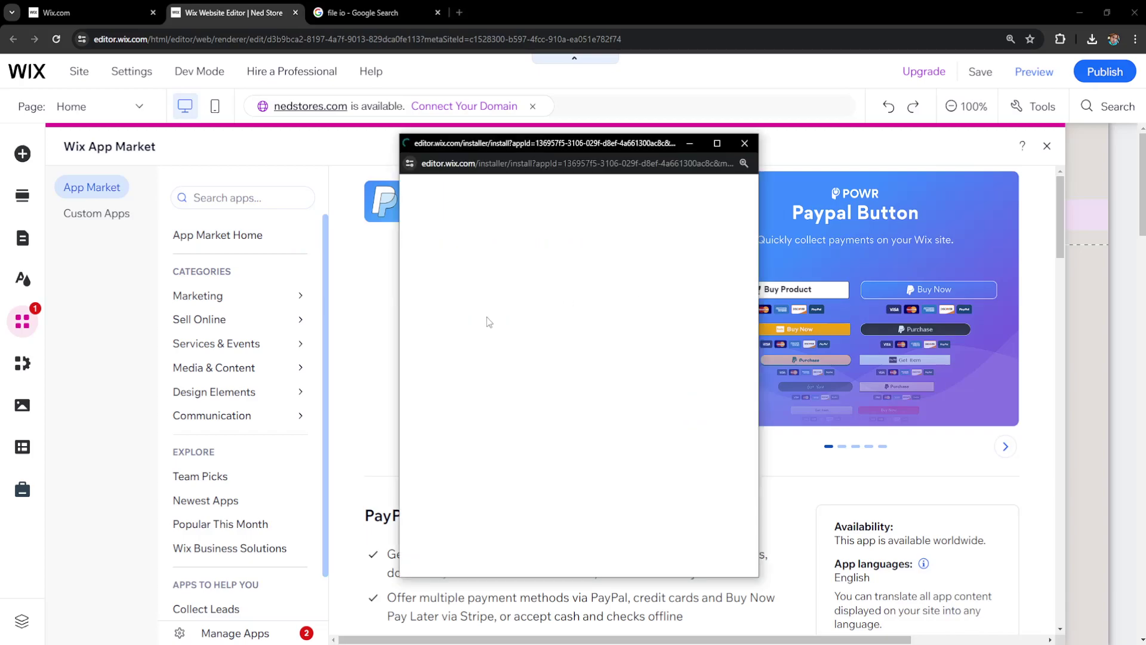
left_click(686, 455)
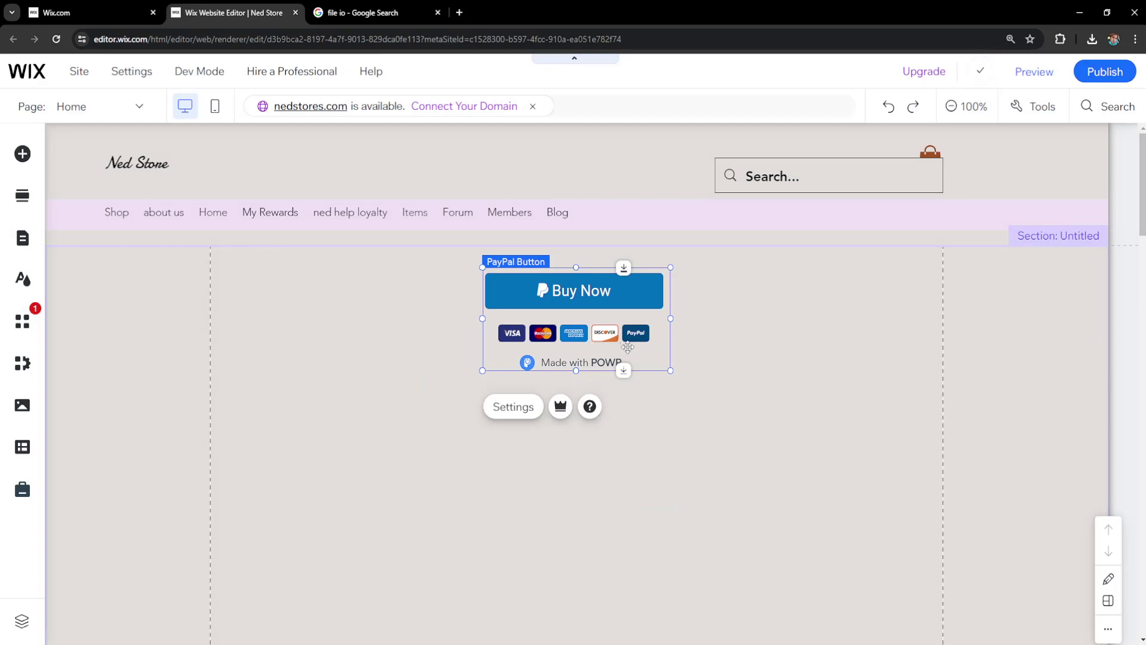
mouse_move(602, 339)
left_mouse_down()
mouse_move(601, 350)
mouse_move(636, 362)
mouse_move(612, 385)
mouse_move(680, 393)
mouse_move(995, 341)
mouse_move(298, 354)
mouse_move(346, 332)
mouse_move(344, 350)
mouse_move(294, 313)
left_mouse_up()
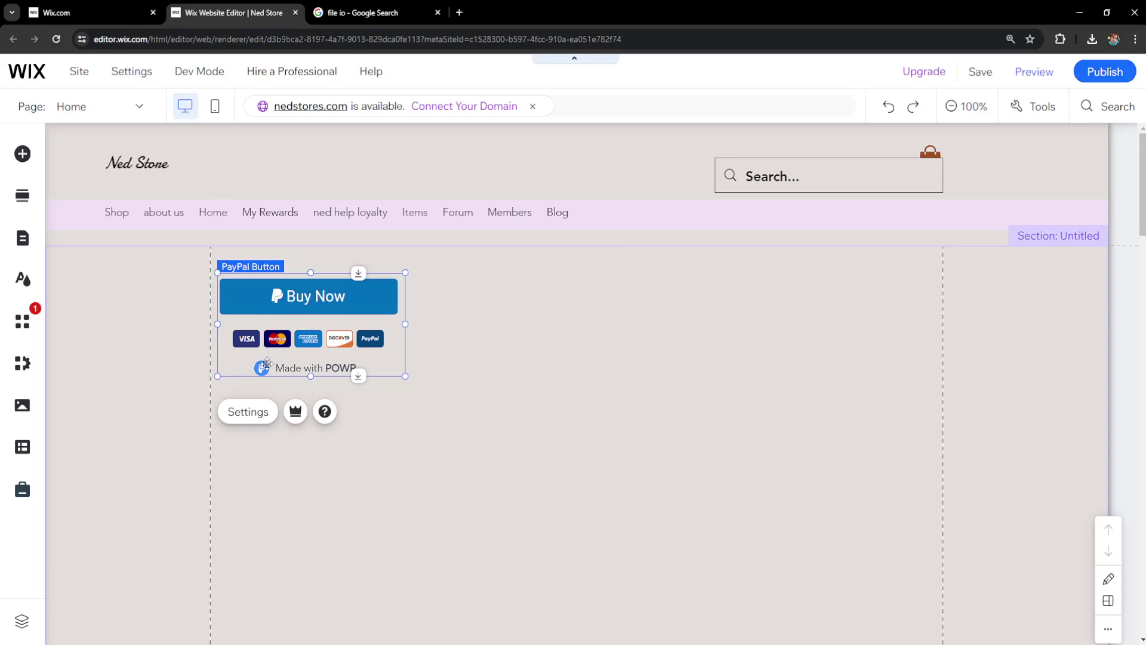
- Open the PayPal button's settings panel and move it toward the page centre
left_click(249, 420)
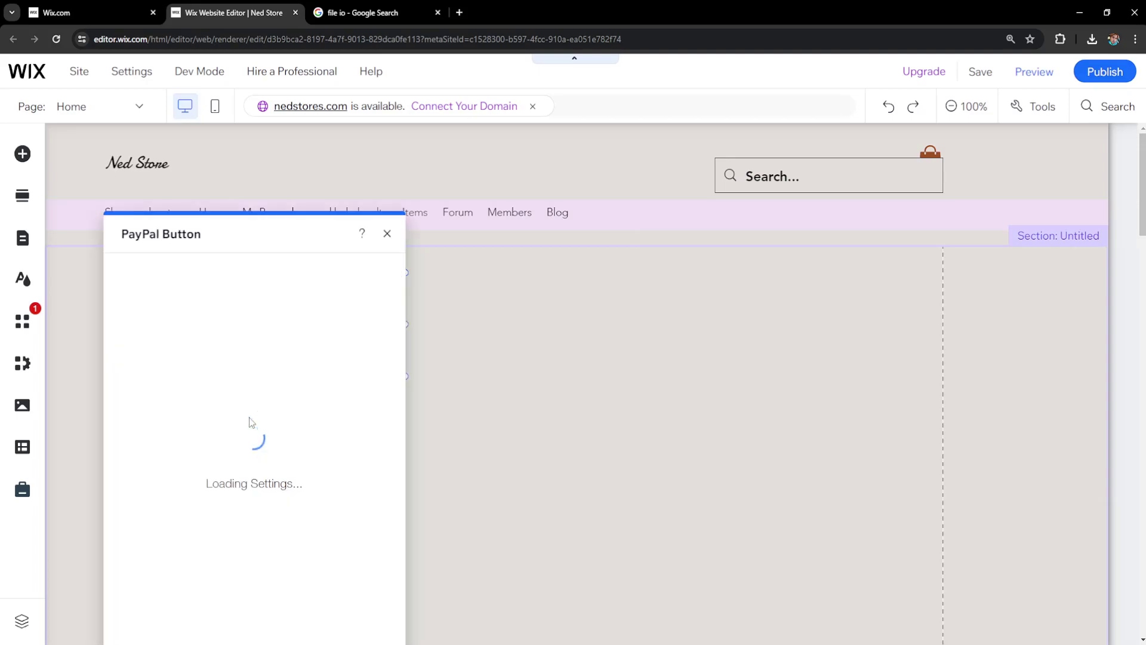
left_click_drag(249, 238, 606, 163)
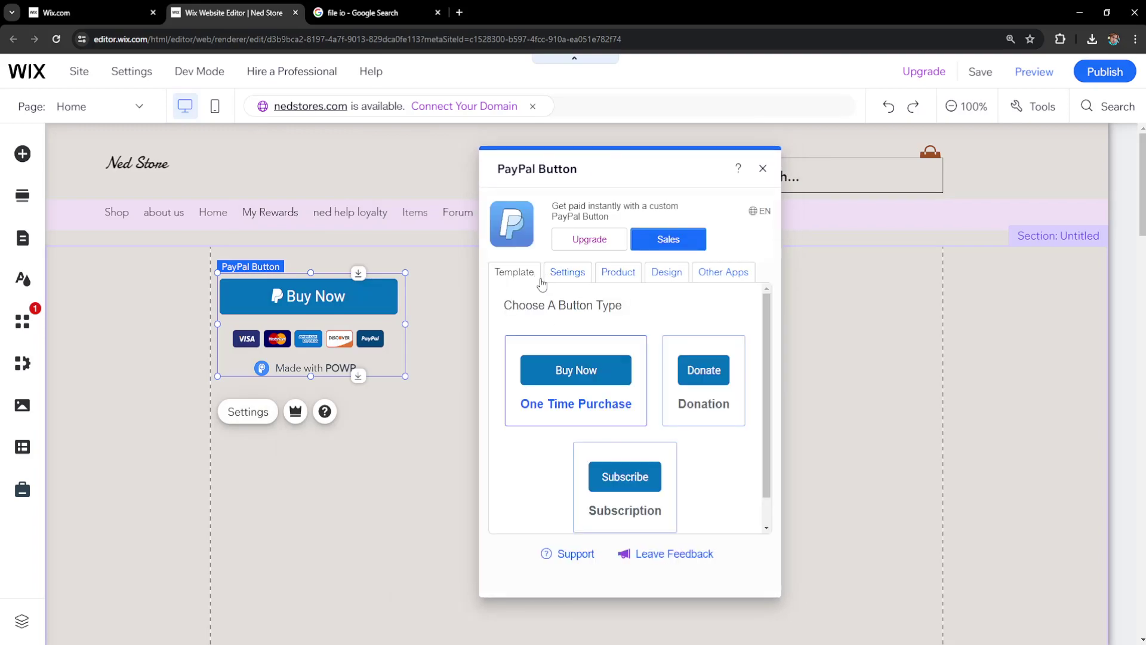
scroll(685, 380, "down", 1)
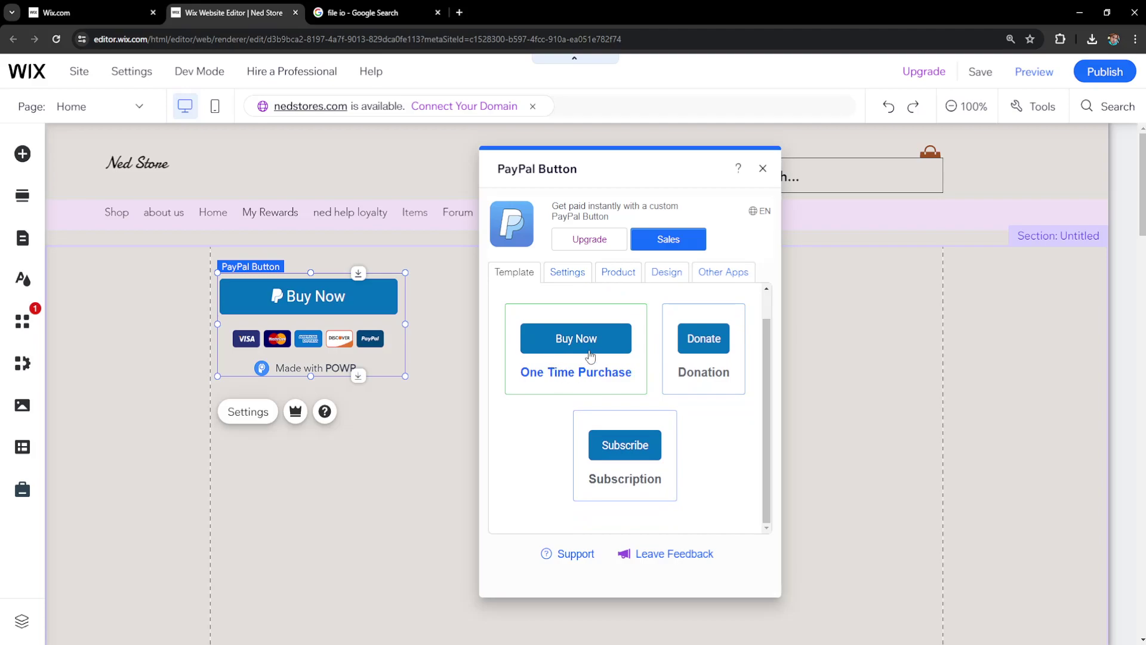
scroll(565, 361, "up", 1)
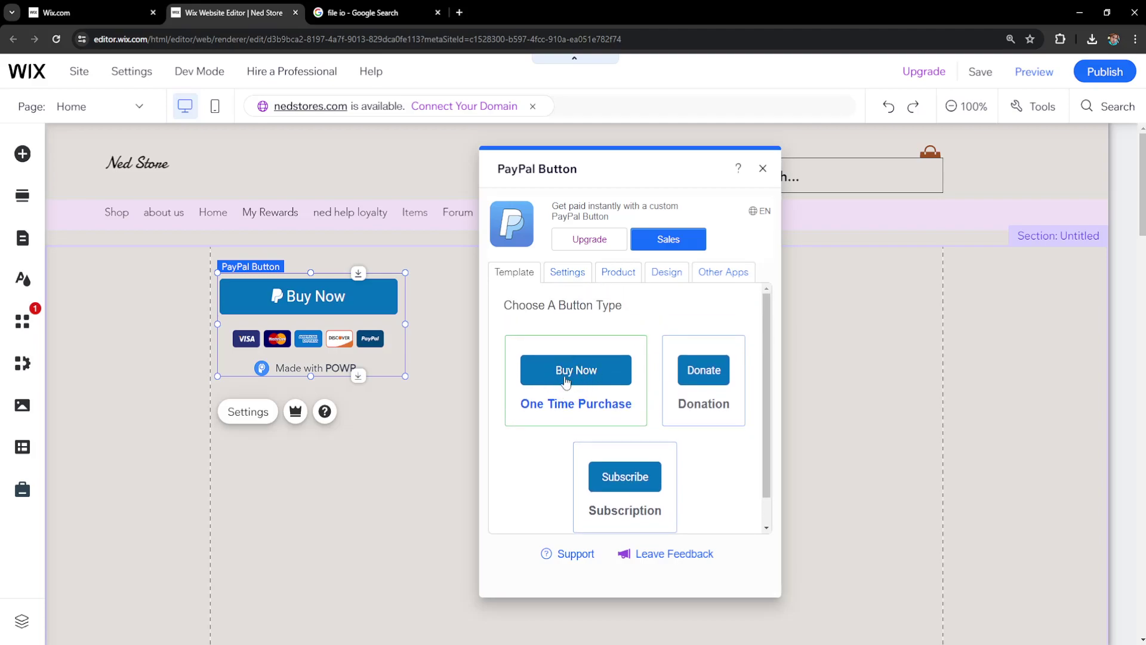
- Connect the PayPal payment account by entering the account's email address, then show the Product details
left_click(569, 275)
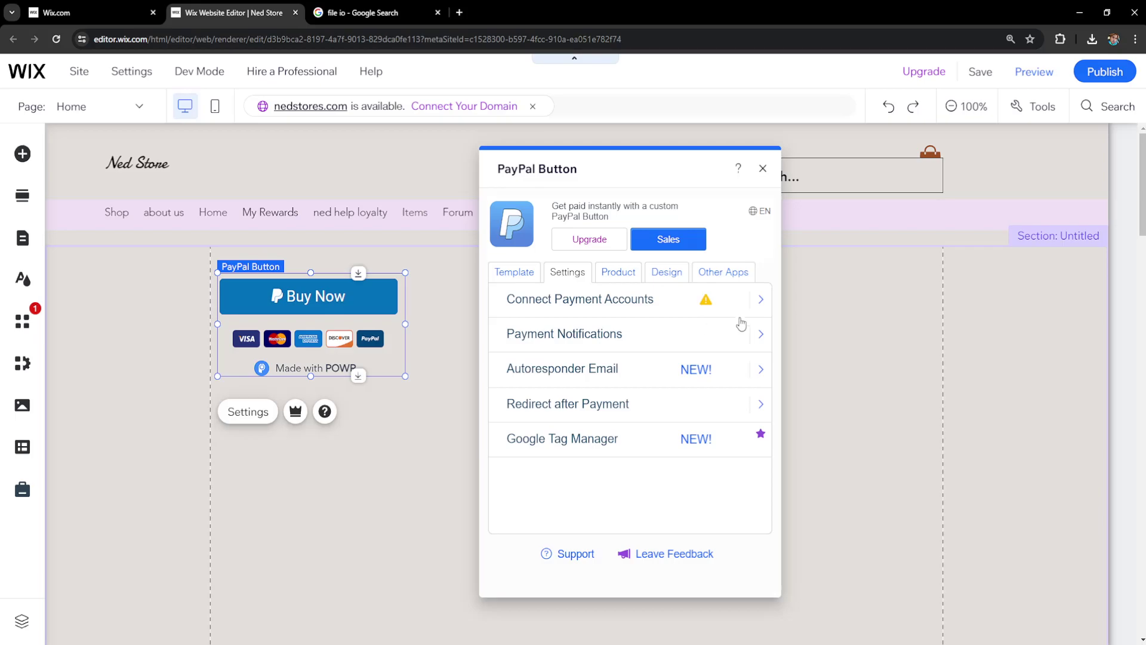
left_click(740, 313)
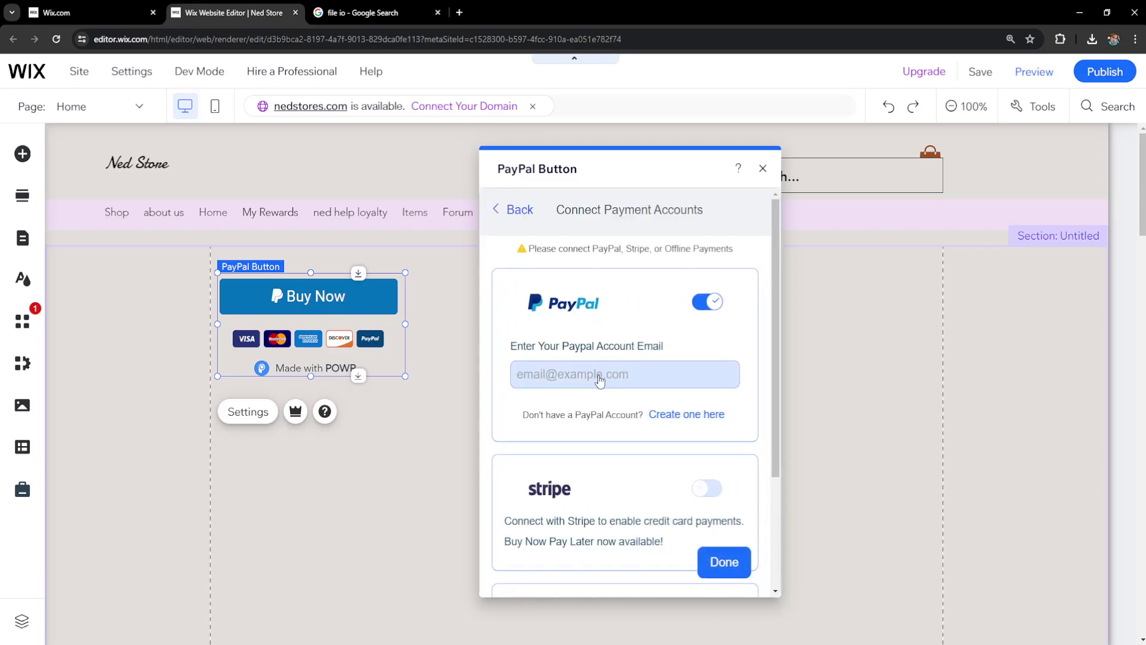
left_click(599, 381)
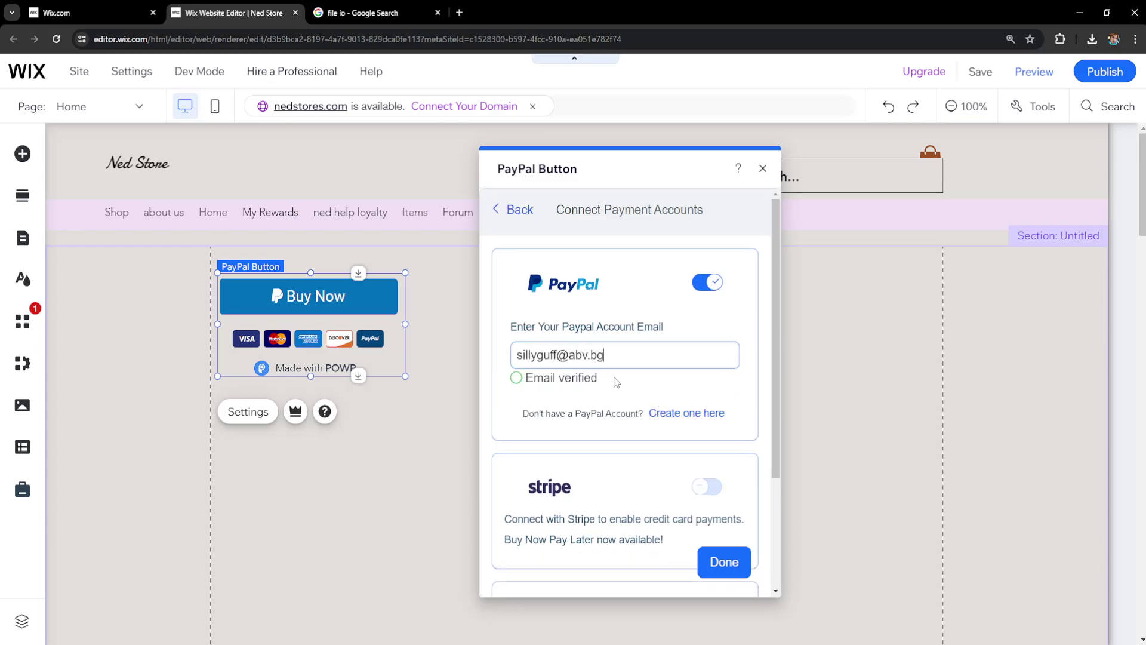
left_click(714, 567)
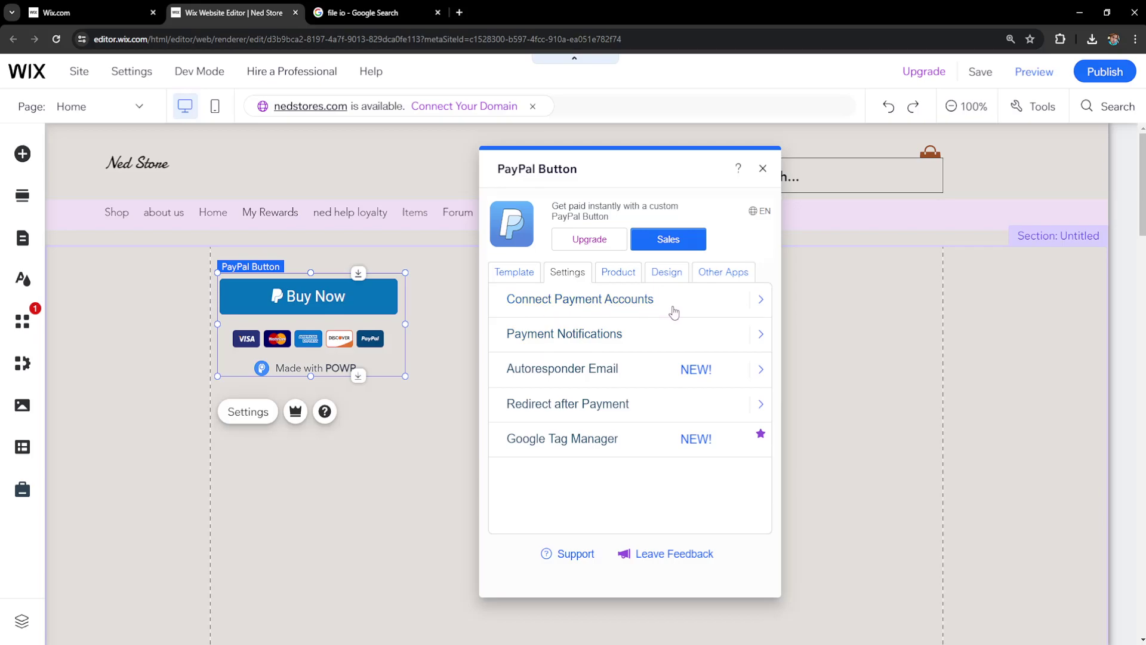
left_click(621, 278)
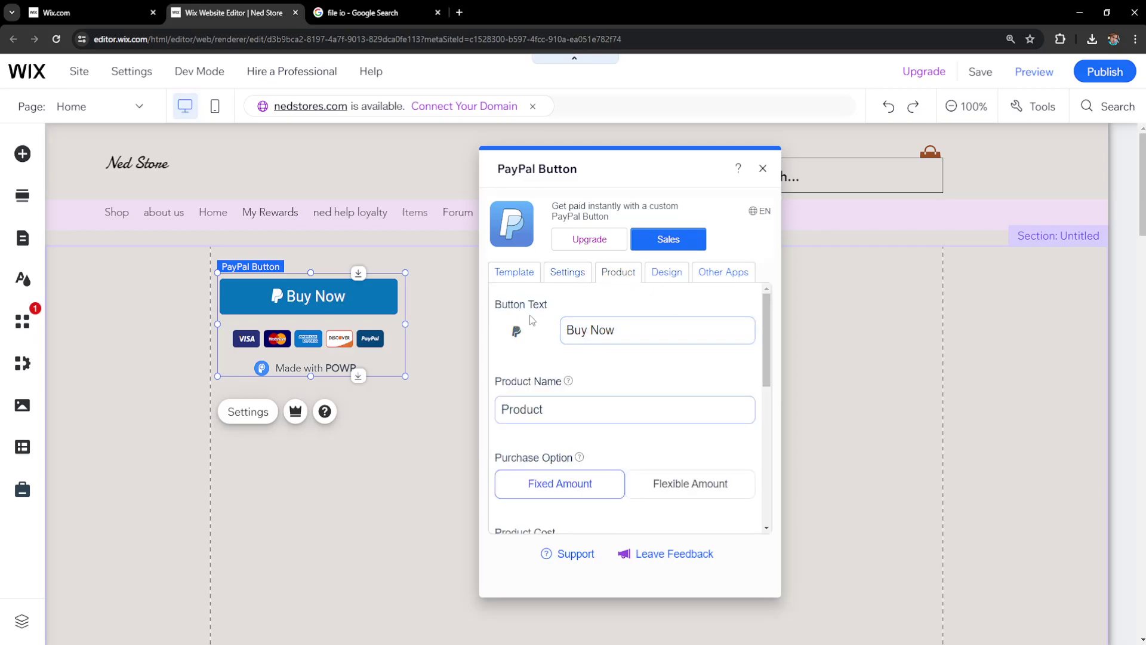
- Name the product VIDEO with a fixed cost of 10.00, keeping US Dollar as the currency
double_click(528, 416)
type("VIDEO")
scroll(537, 386, "down", 3)
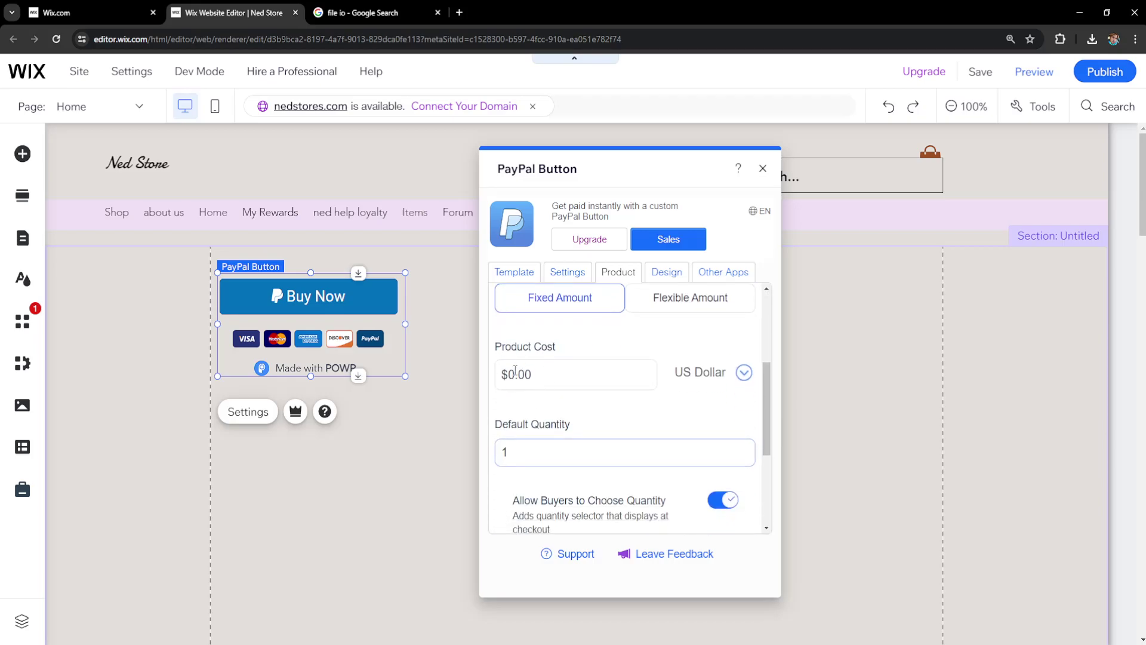
scroll(515, 374, "up", 1)
left_click(518, 436)
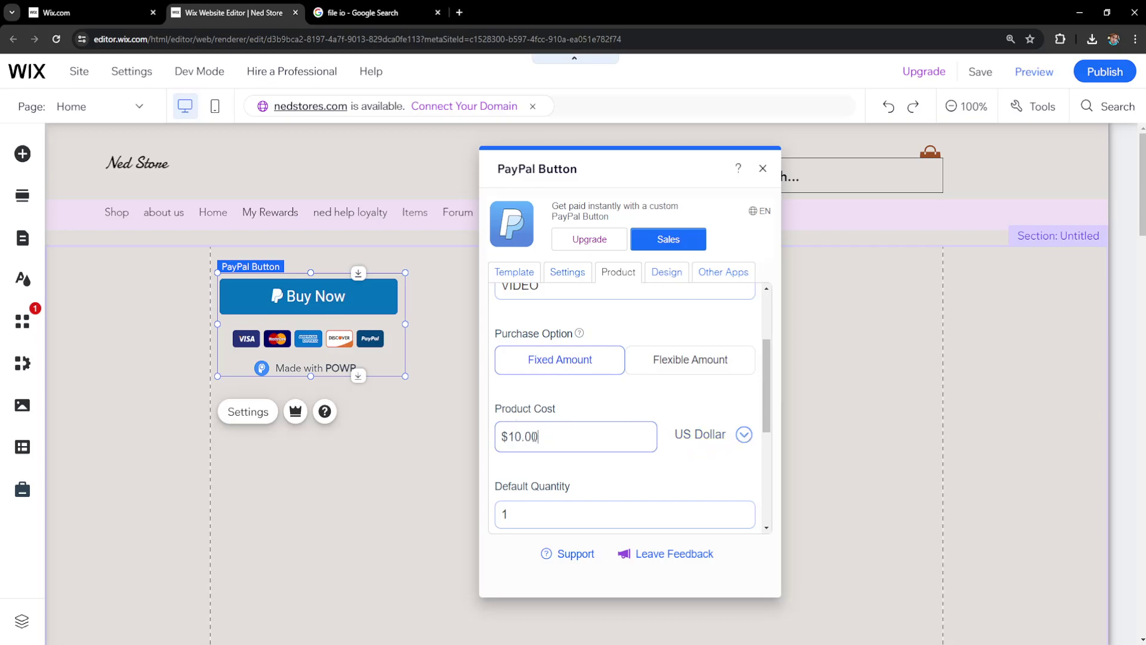
scroll(591, 417, "down", 1)
left_click(724, 382)
left_click(704, 392)
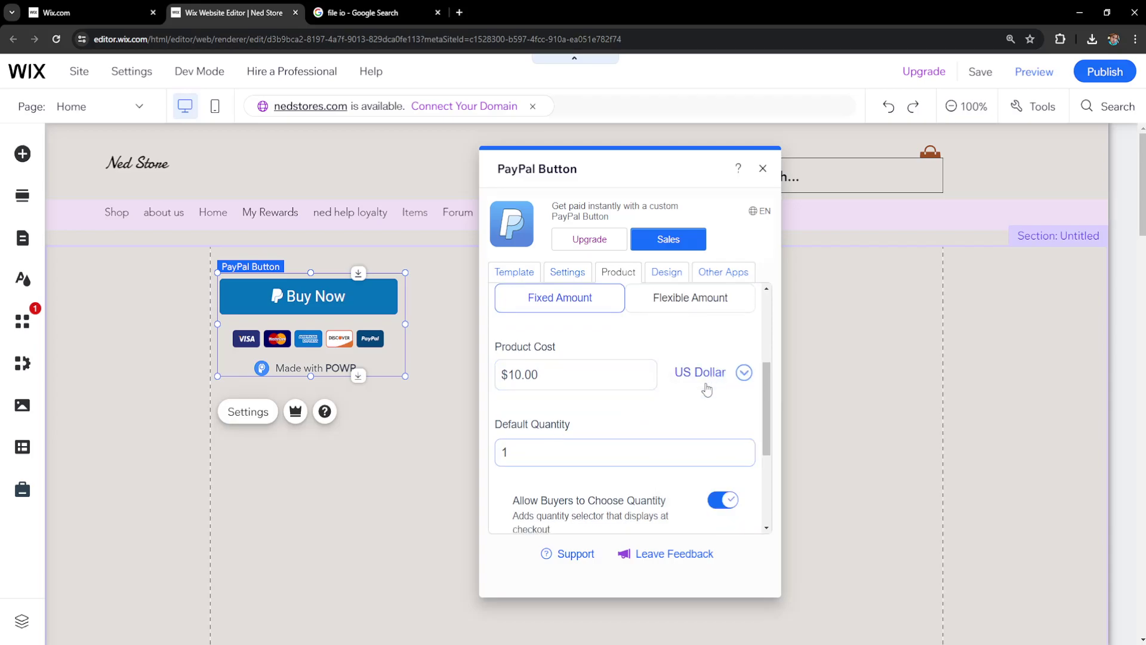
scroll(581, 456, "down", 2)
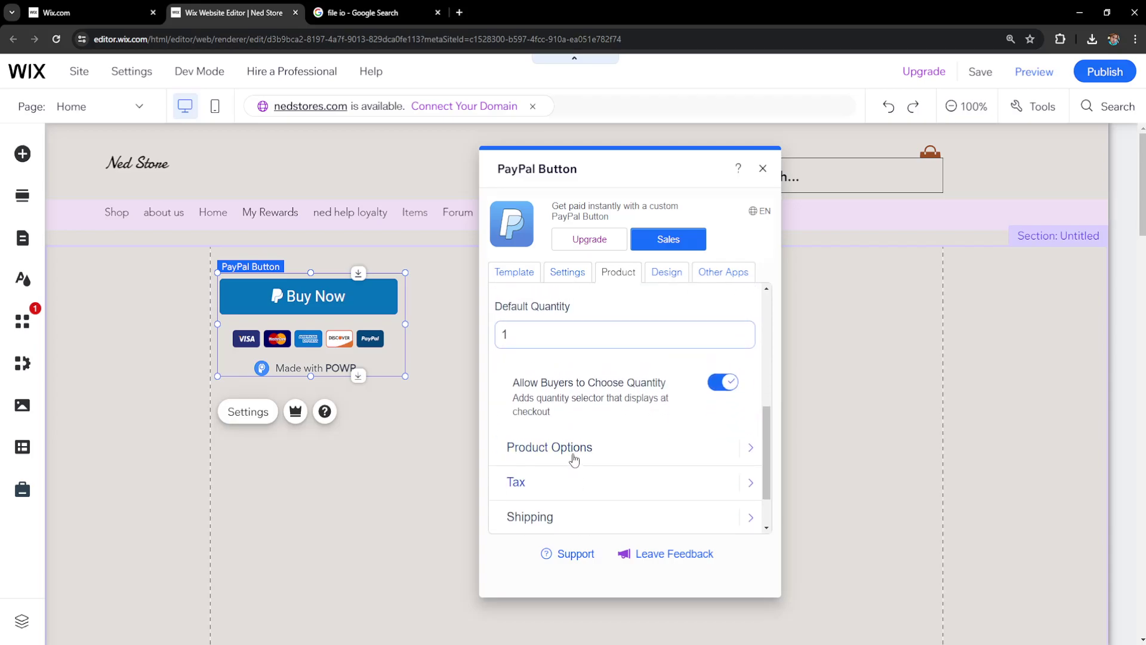
scroll(549, 412, "down", 1)
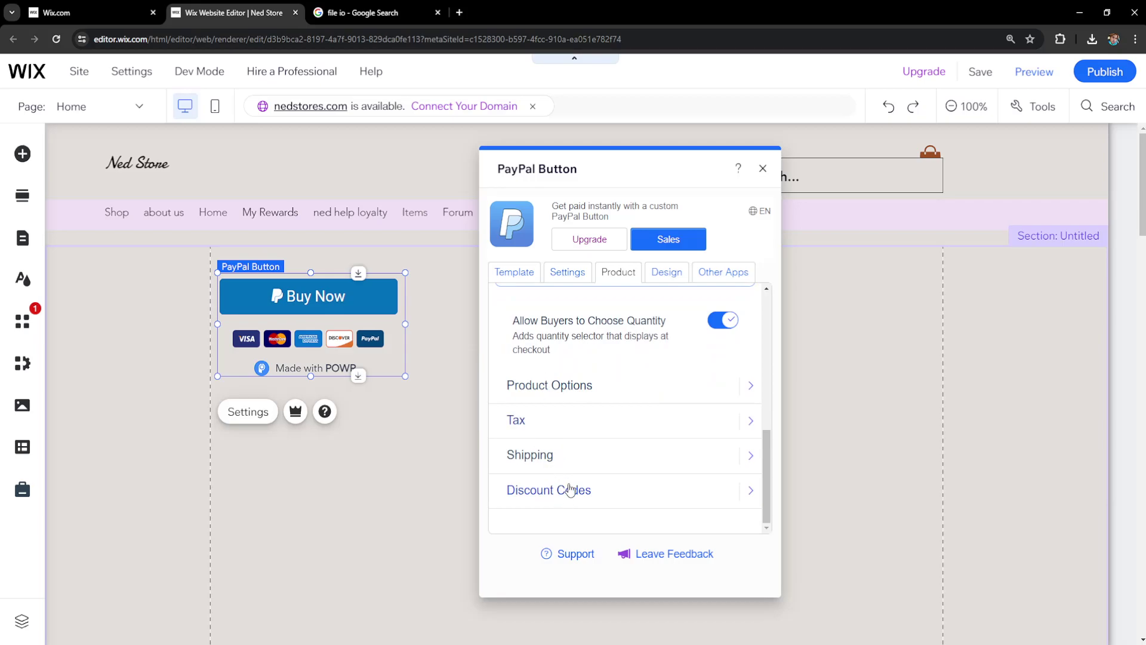
scroll(567, 466, "up", 1)
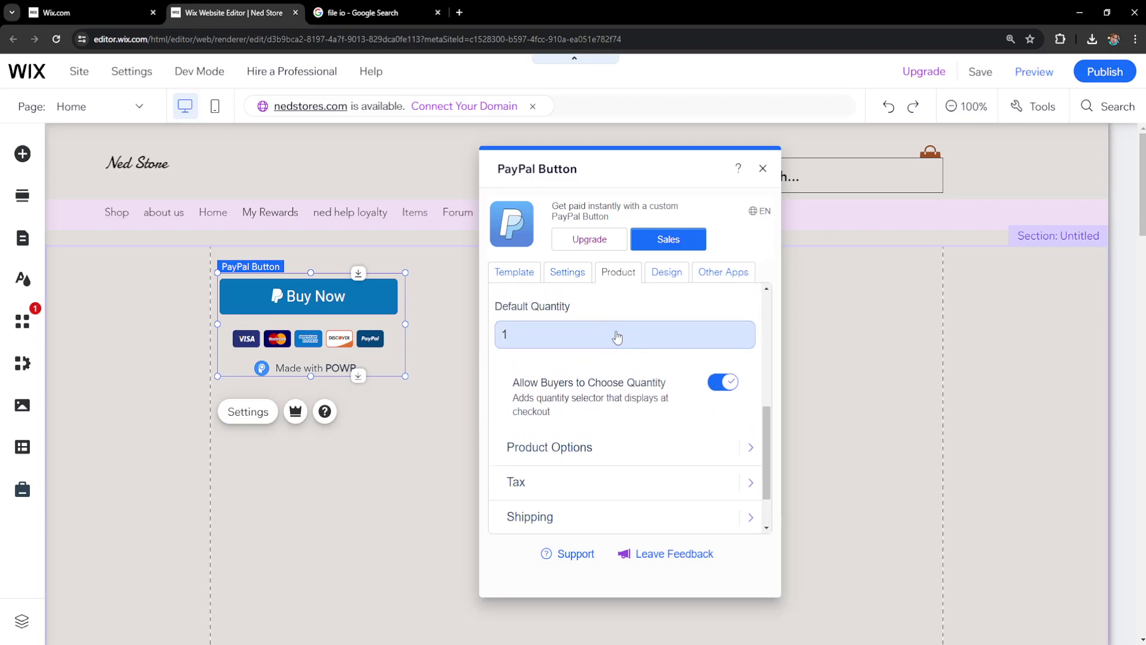
- Turn on the PayPal button's Autoresponder Email from its Settings list
left_click(568, 278)
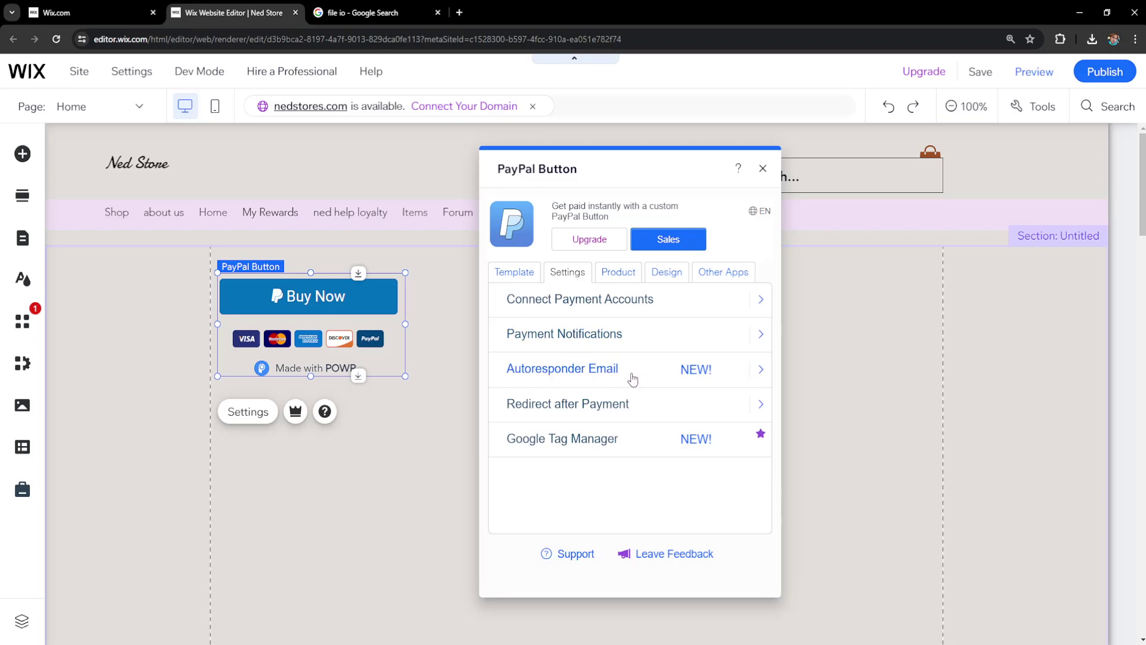
left_click(683, 373)
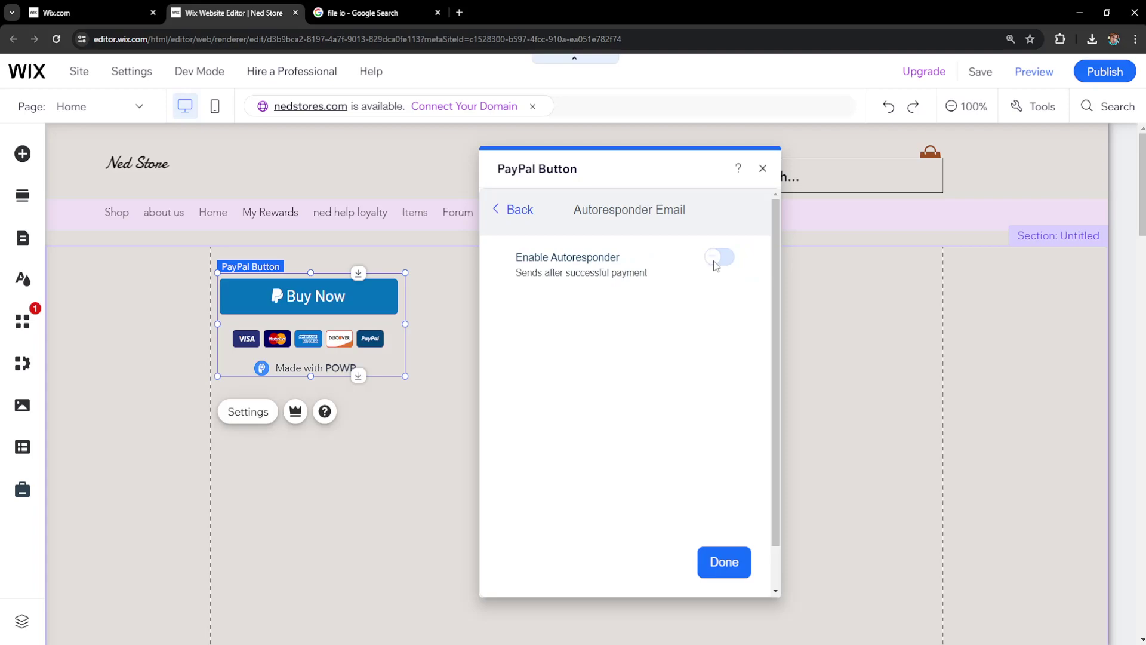
left_click(716, 263)
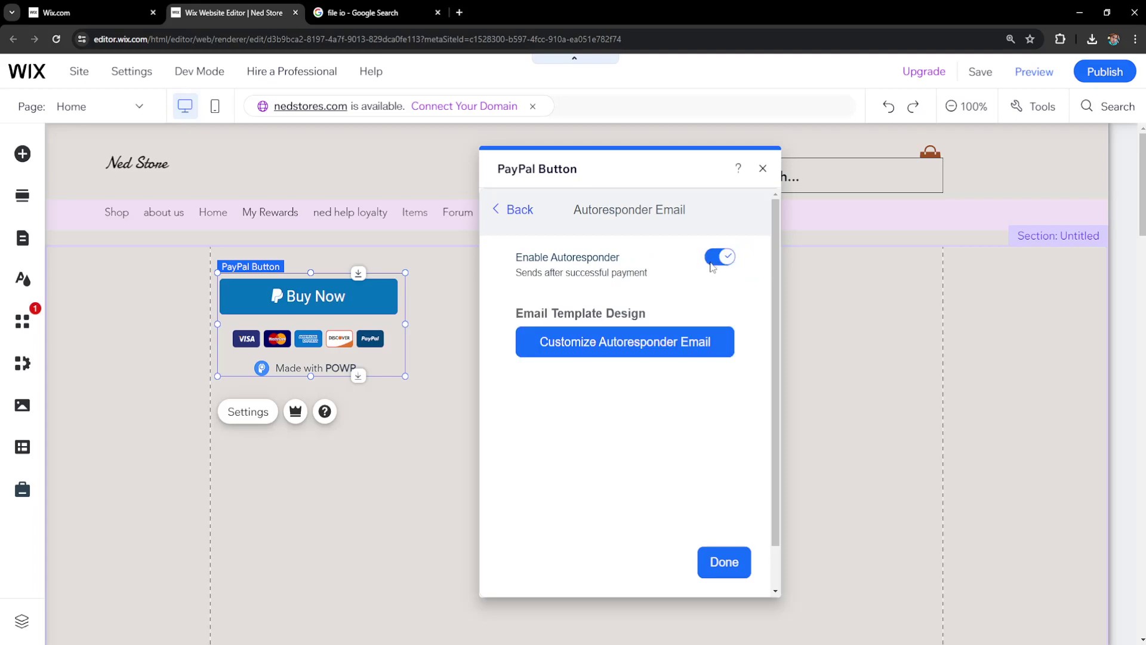
- Create a new autoresponder email design and scroll down to its paragraph block
left_click(637, 357)
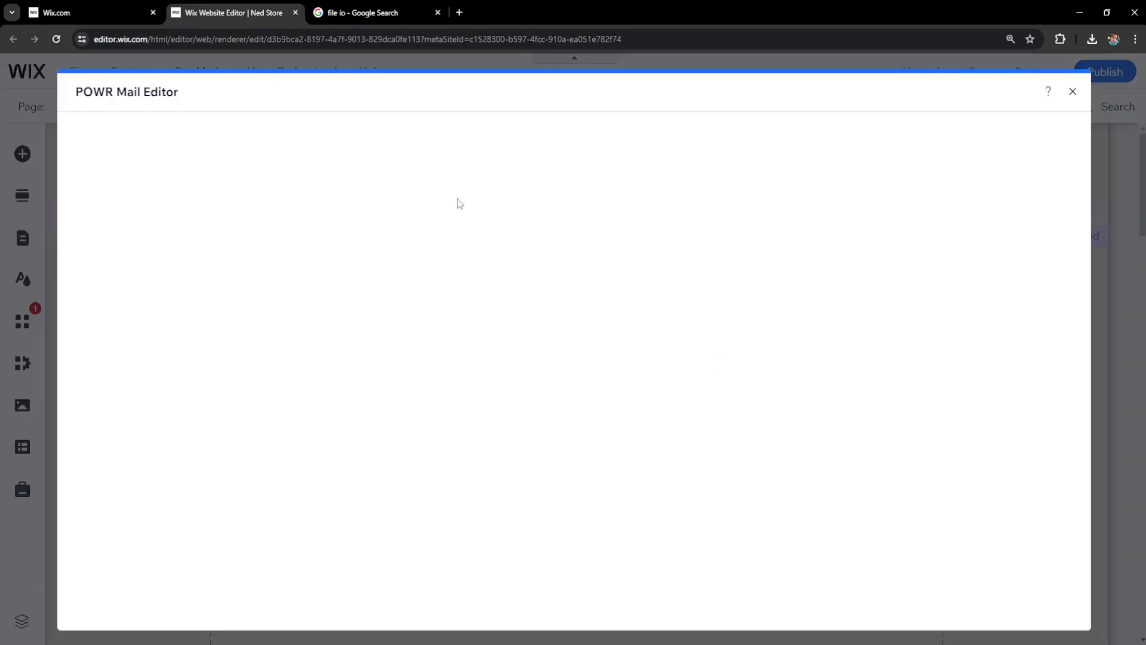
scroll(558, 313, "down", 1)
left_click(480, 406)
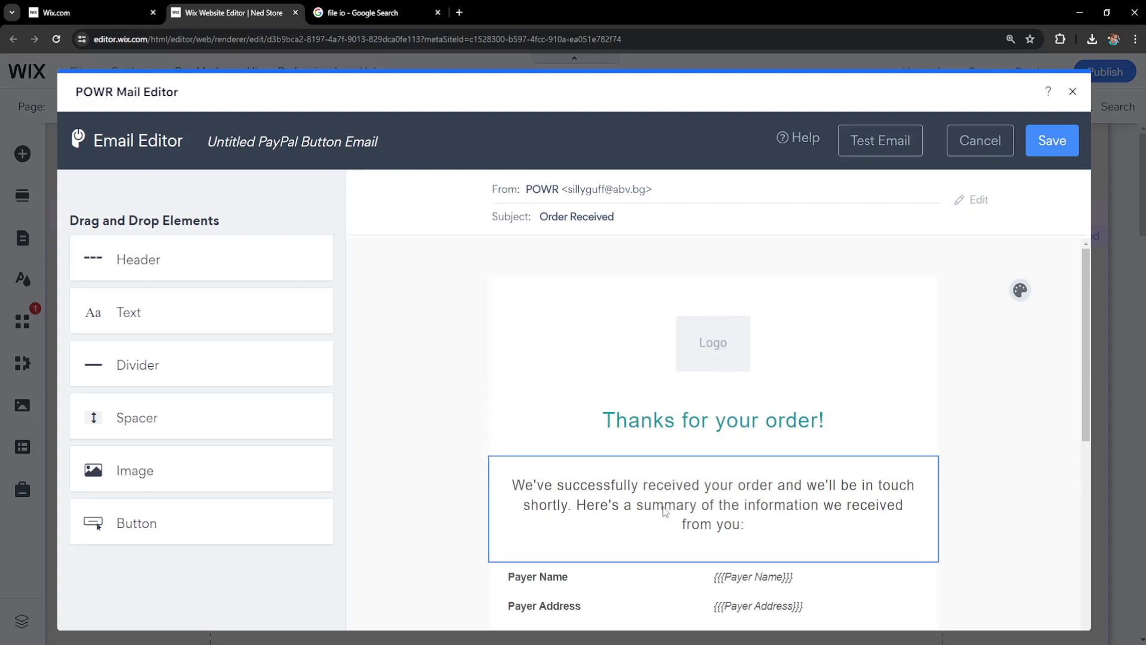
scroll(626, 391, "down", 2)
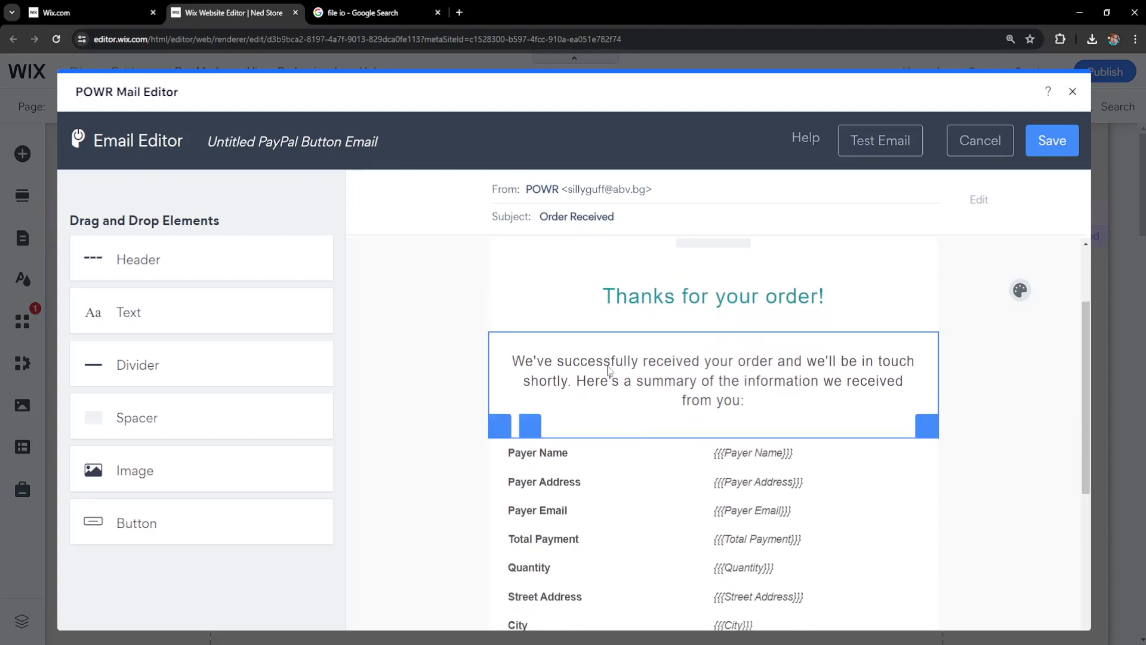
- Replace the email paragraph with 'thank you for your purchase. you can find your video right here:'
left_click(608, 370)
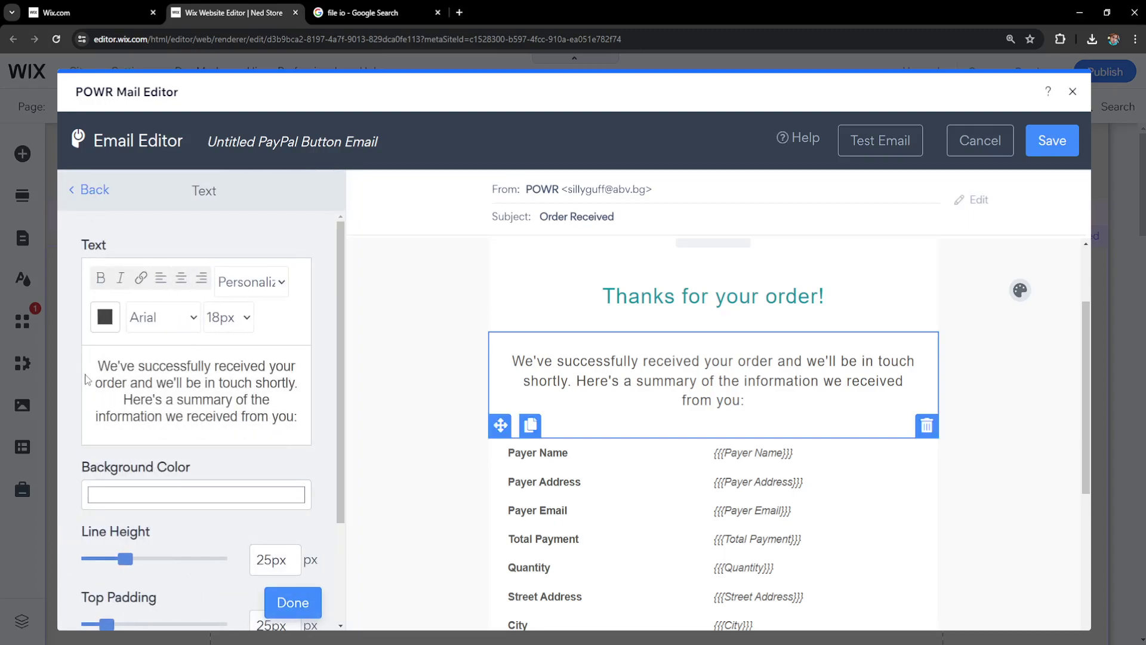
left_click_drag(99, 362, 85, 340)
left_click(297, 417)
type("t")
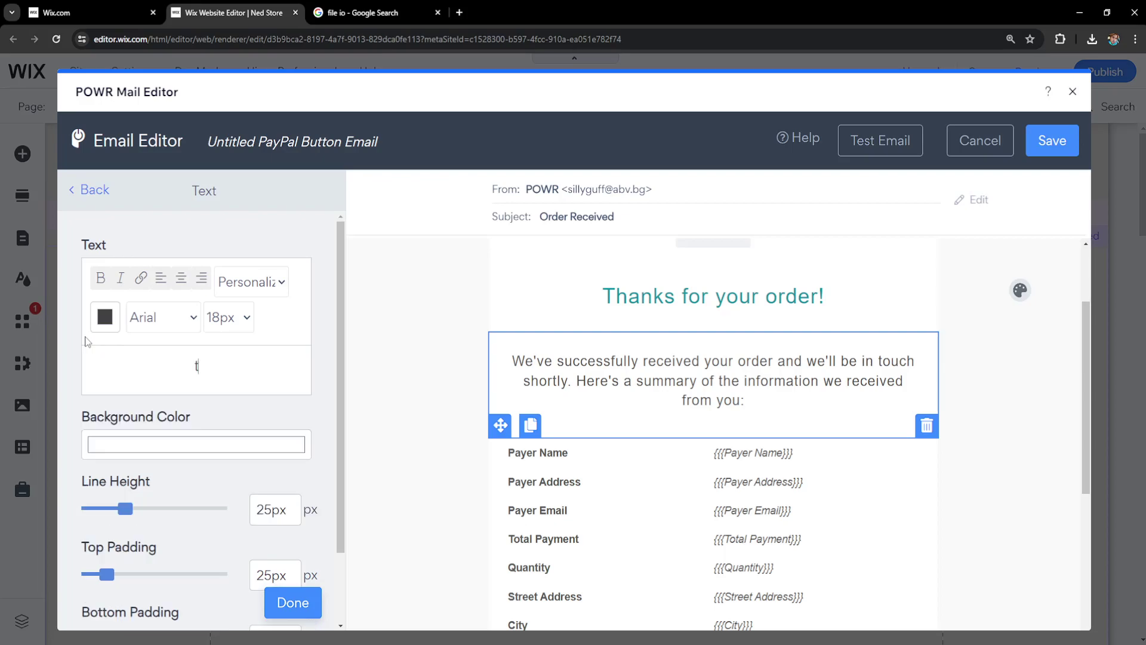
type("hank you for your purchase. you can find your video right here:")
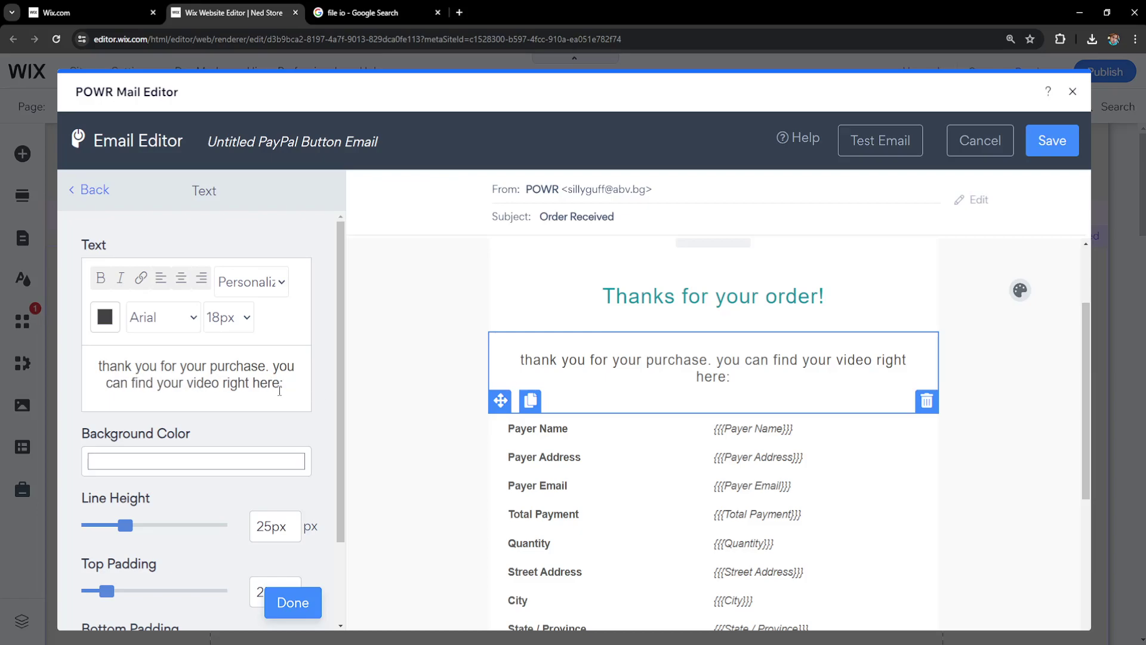
left_click(362, 12)
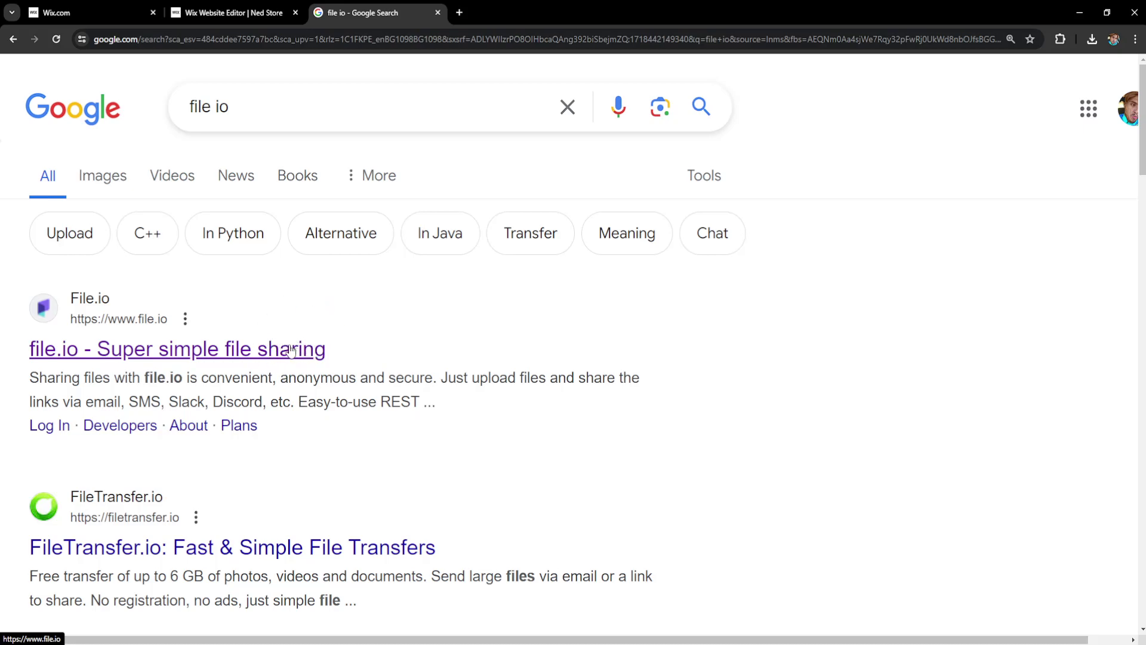
- Upload SAMPLE-VIDEO from the Desktop to file.io
left_click(147, 358)
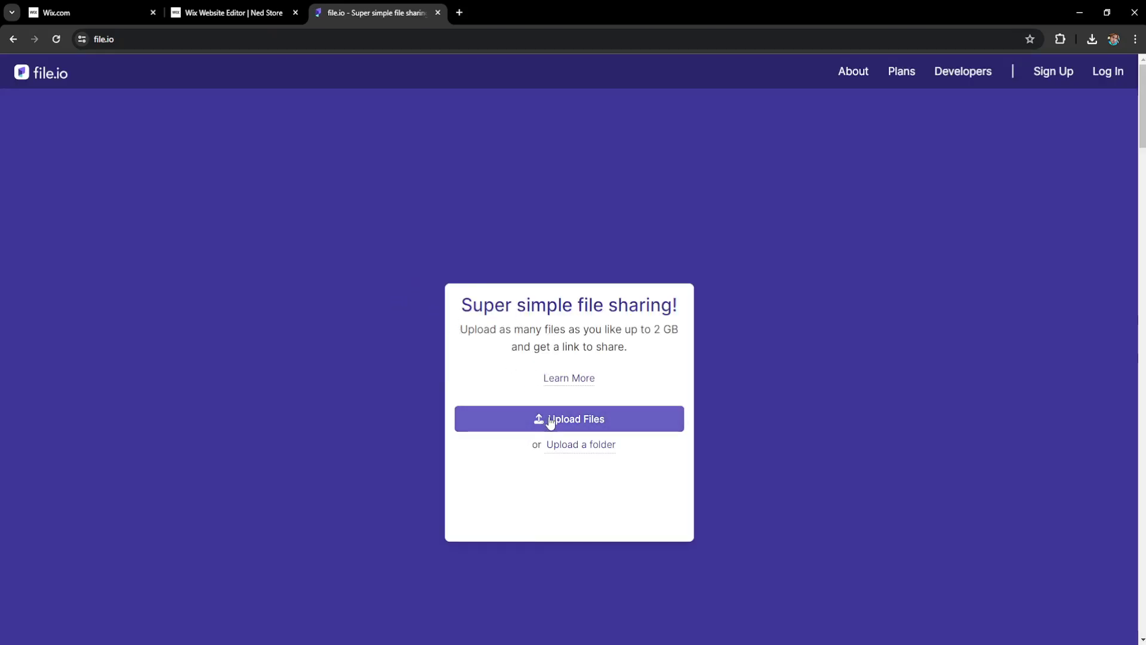
left_click(570, 421)
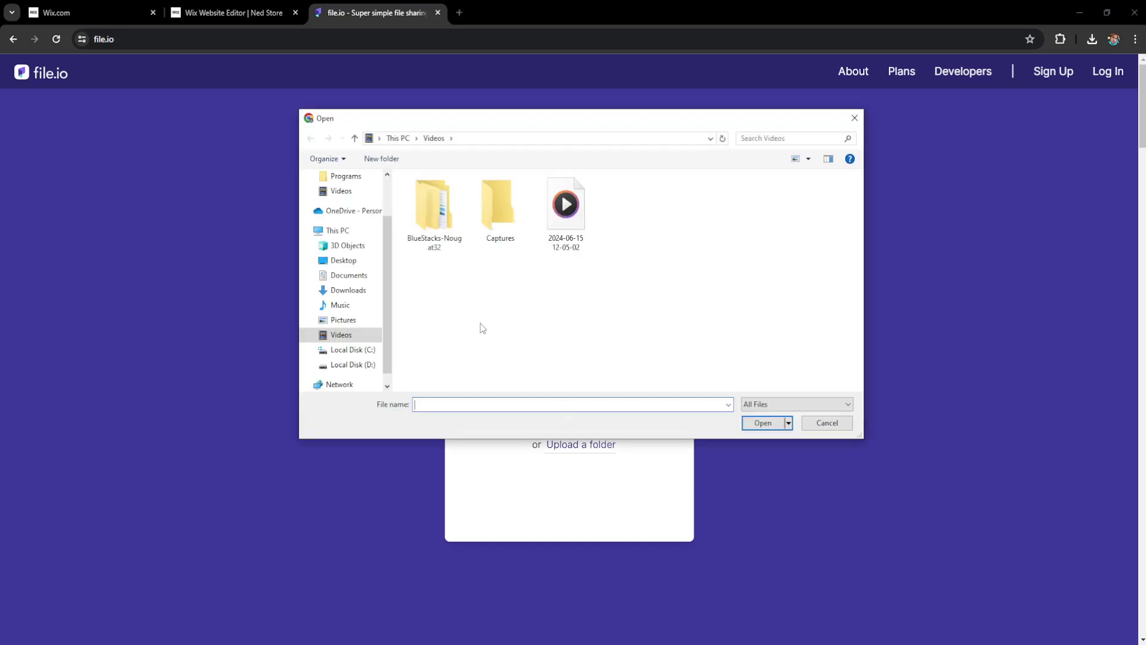
left_click(351, 262)
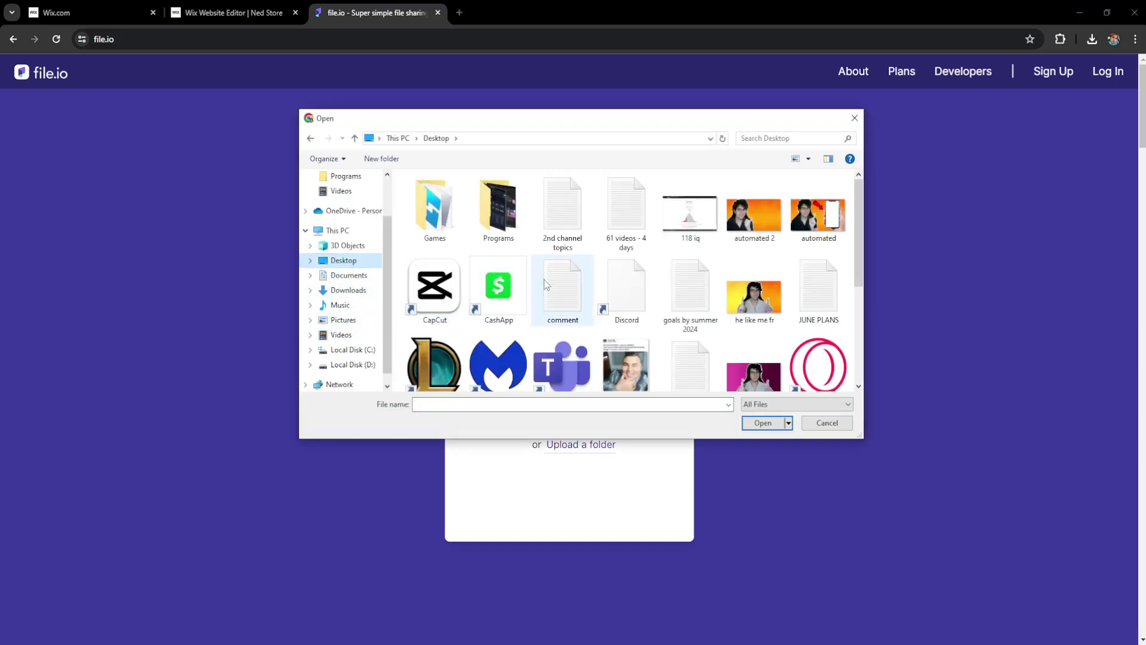
left_click(679, 299)
key("s")
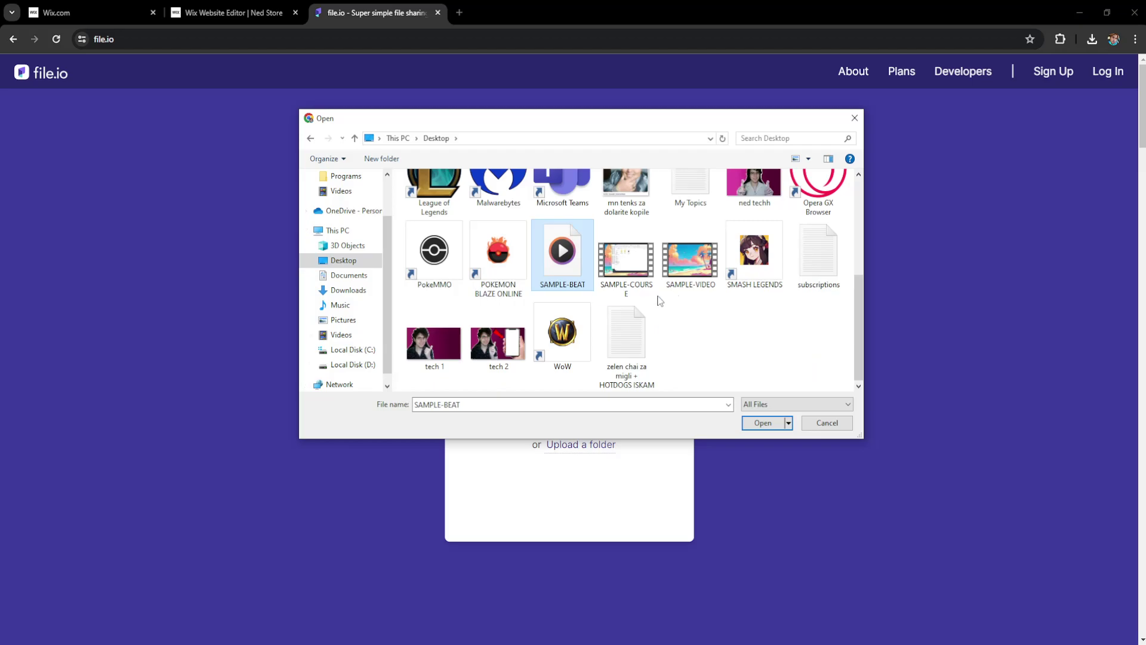
left_click(701, 267)
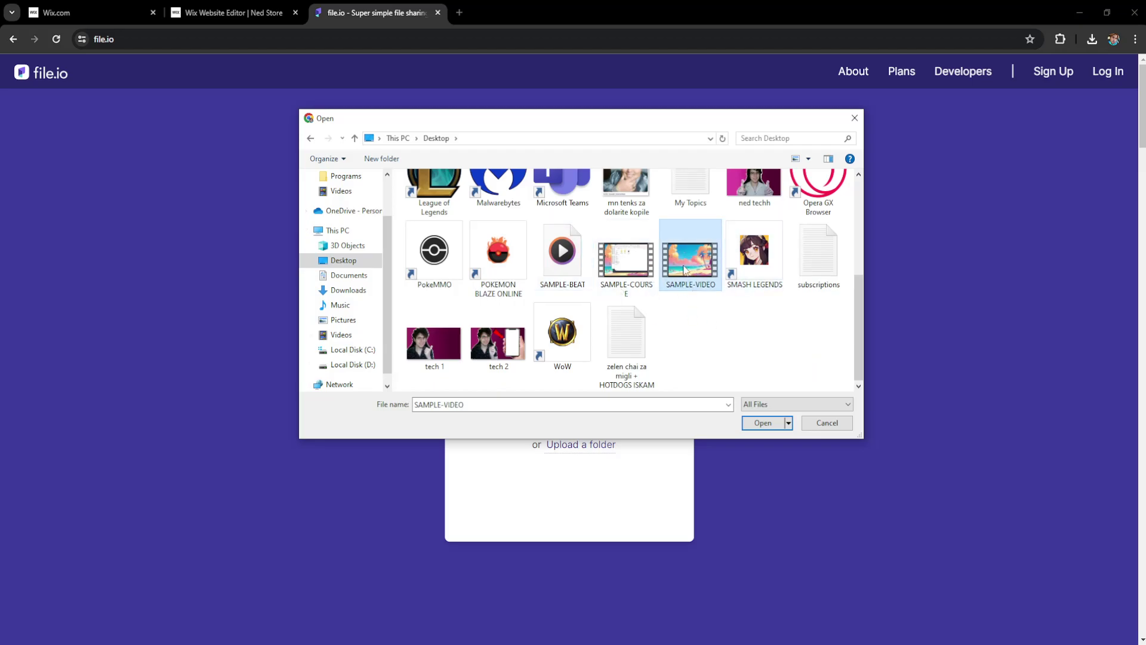
left_click(764, 423)
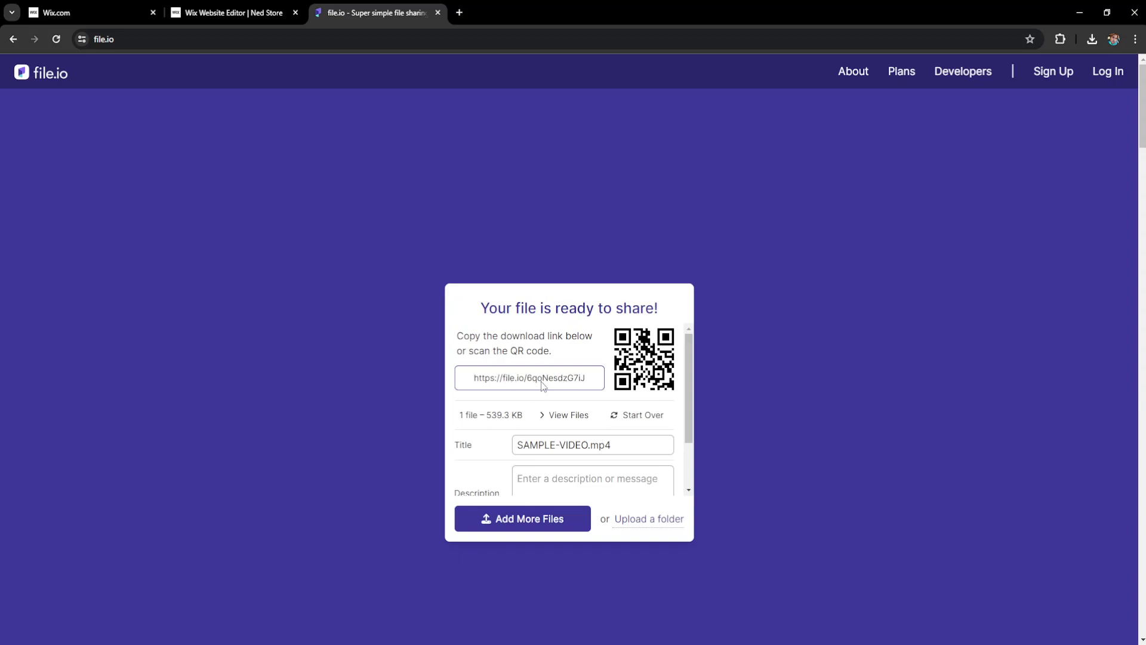
- Copy the file.io download link and set the file to expire after 1 Years
left_click(568, 381)
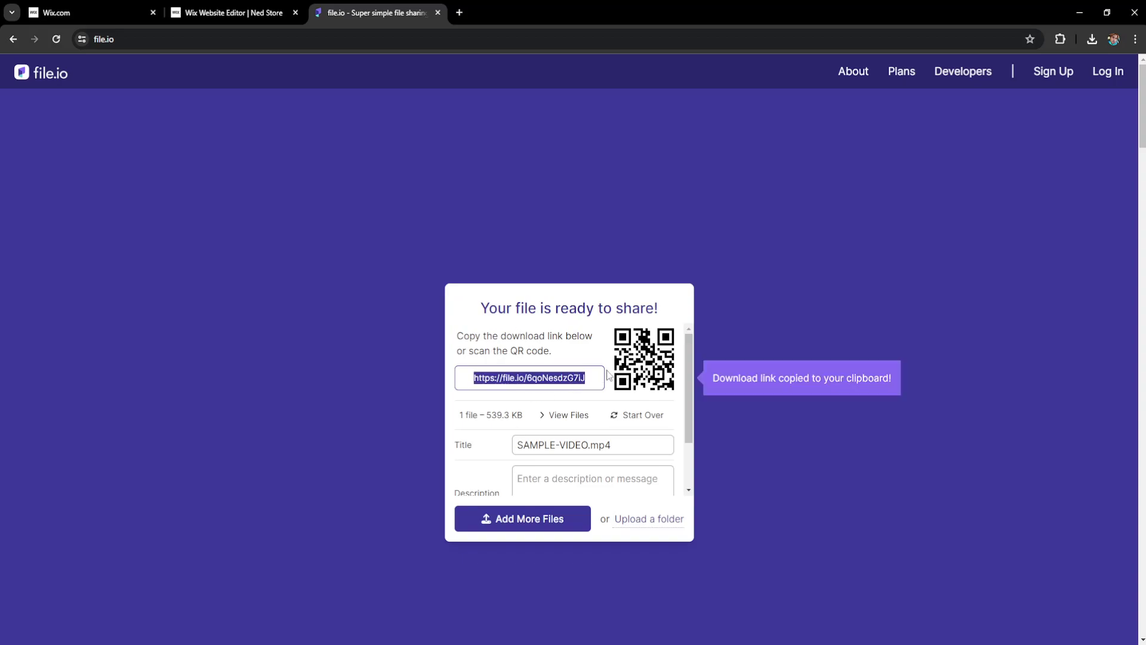
right_click(539, 381)
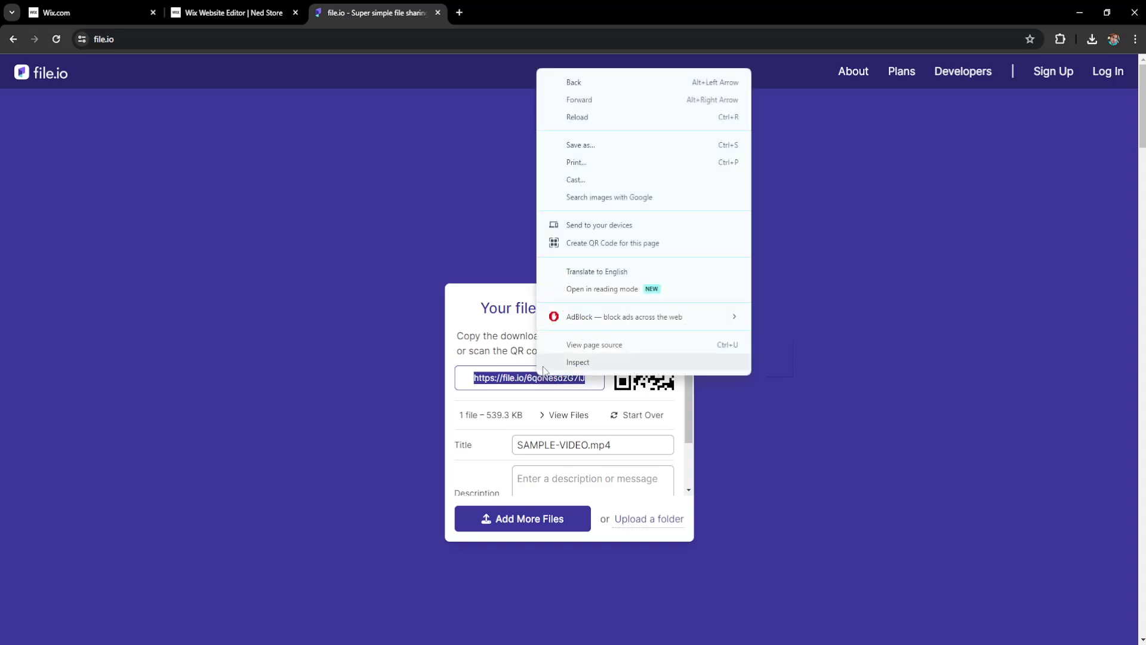
left_click(496, 387)
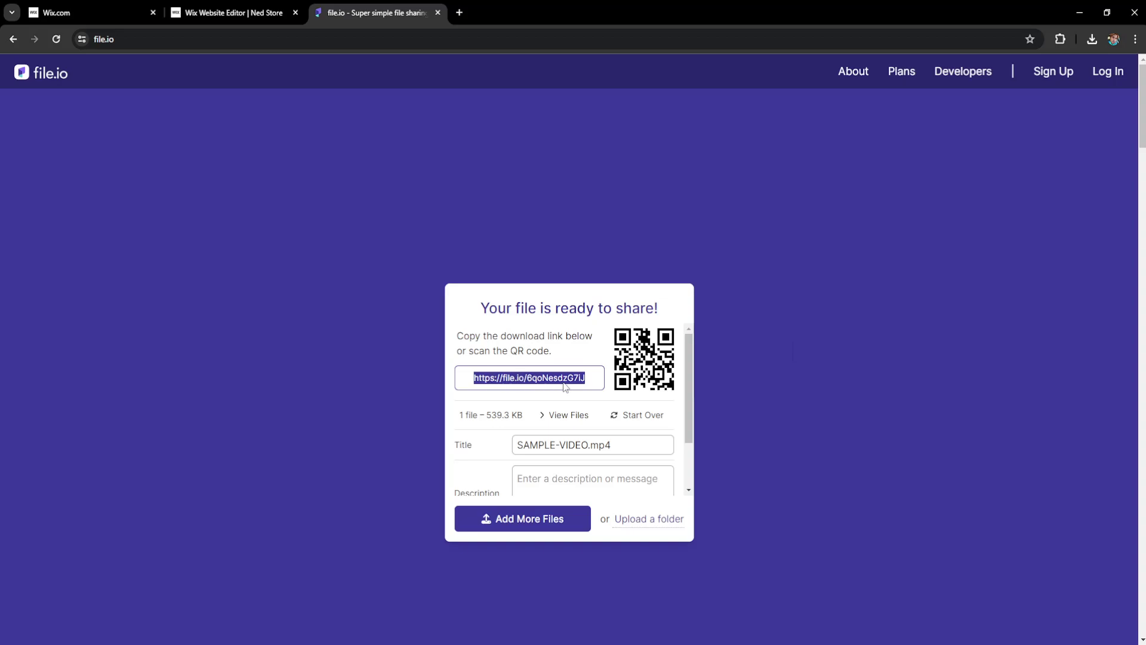
scroll(576, 385, "down", 1)
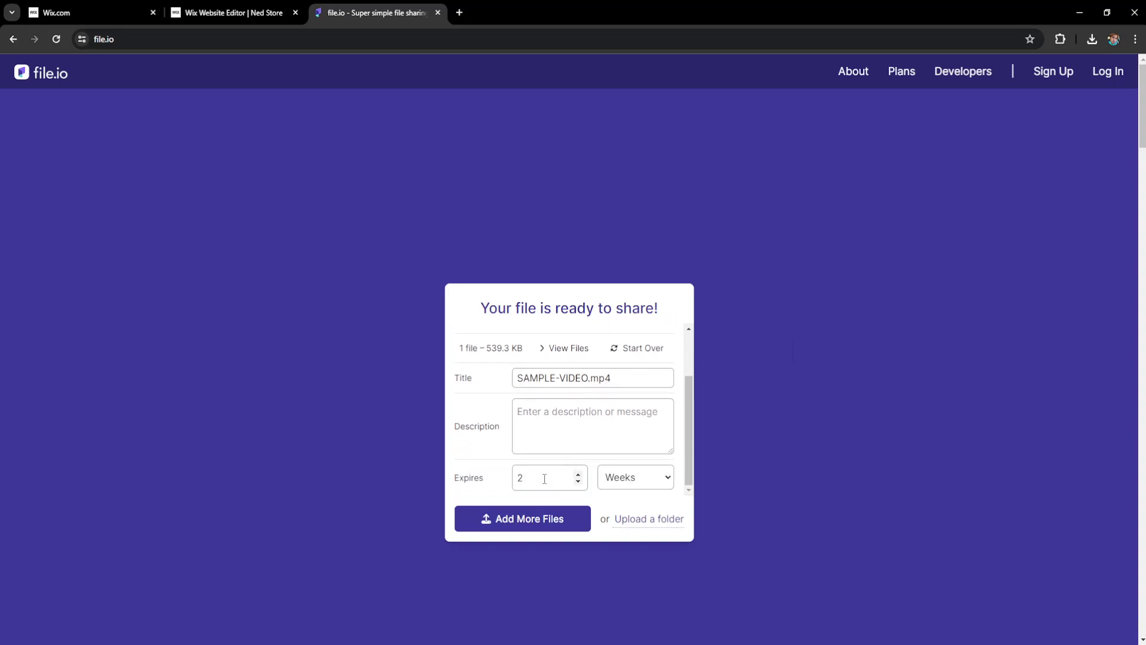
left_click(606, 484)
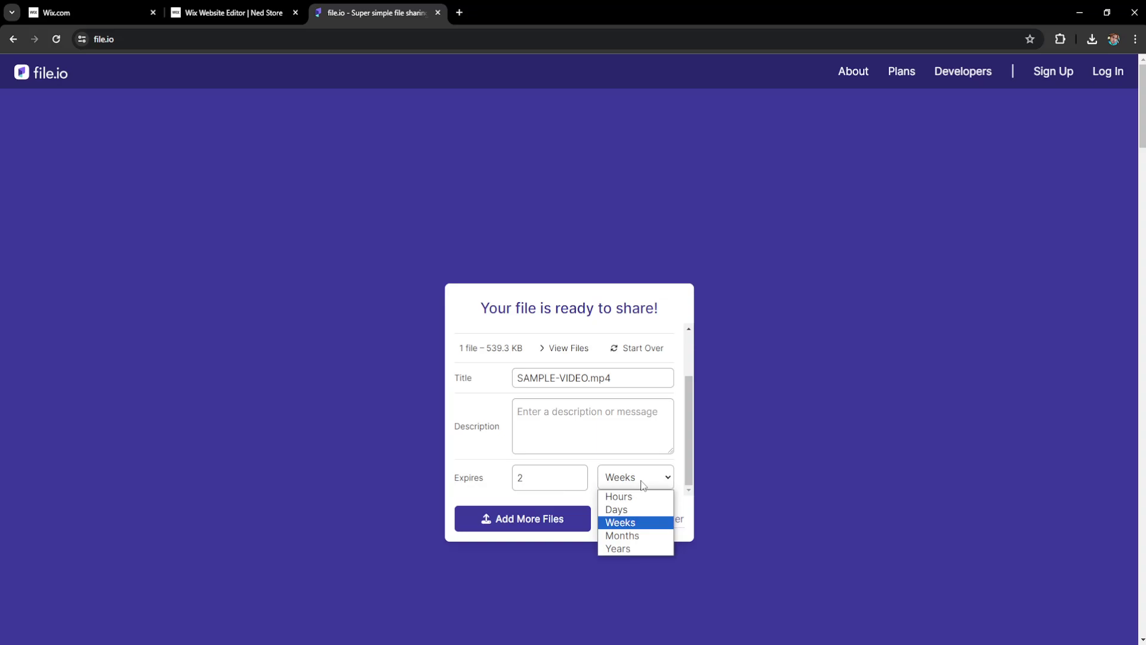
left_click(625, 547)
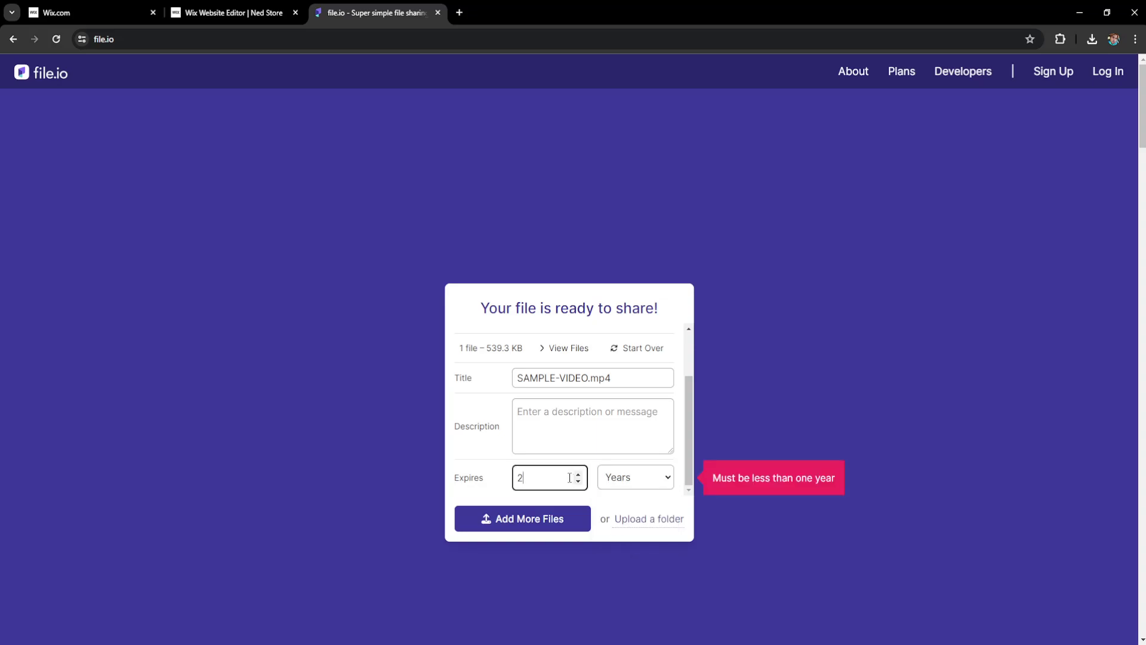
double_click(586, 483)
type("1")
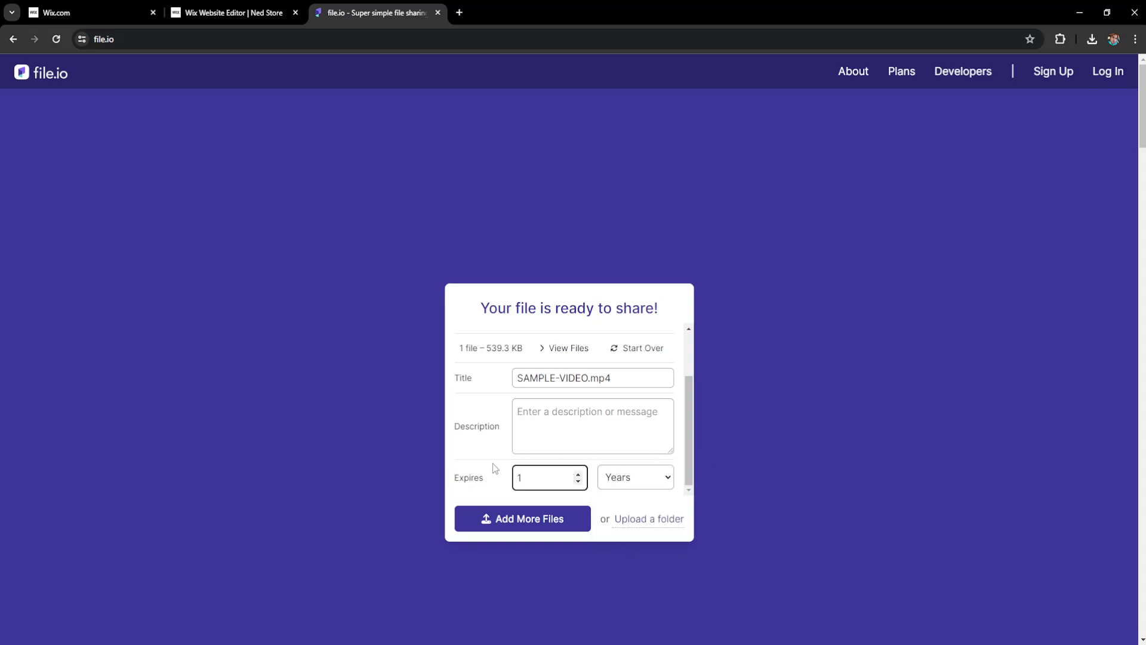
left_click(481, 469)
- Copy the download link again and return to the Wix email editor tab
scroll(582, 426, "up", 2)
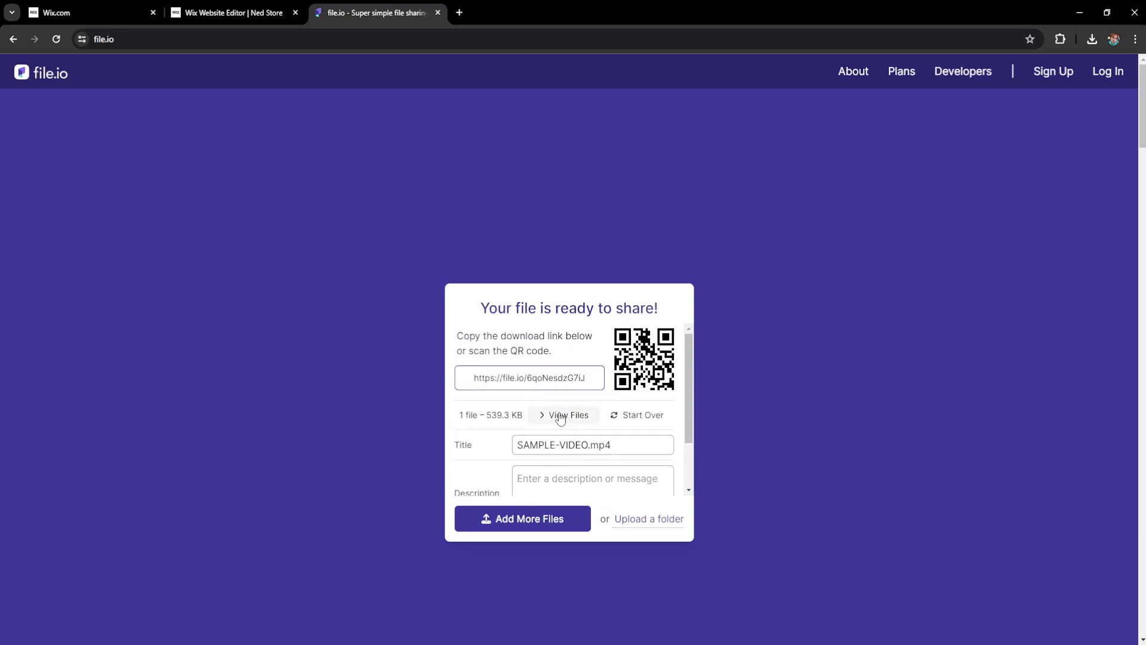
scroll(540, 425, "down", 2)
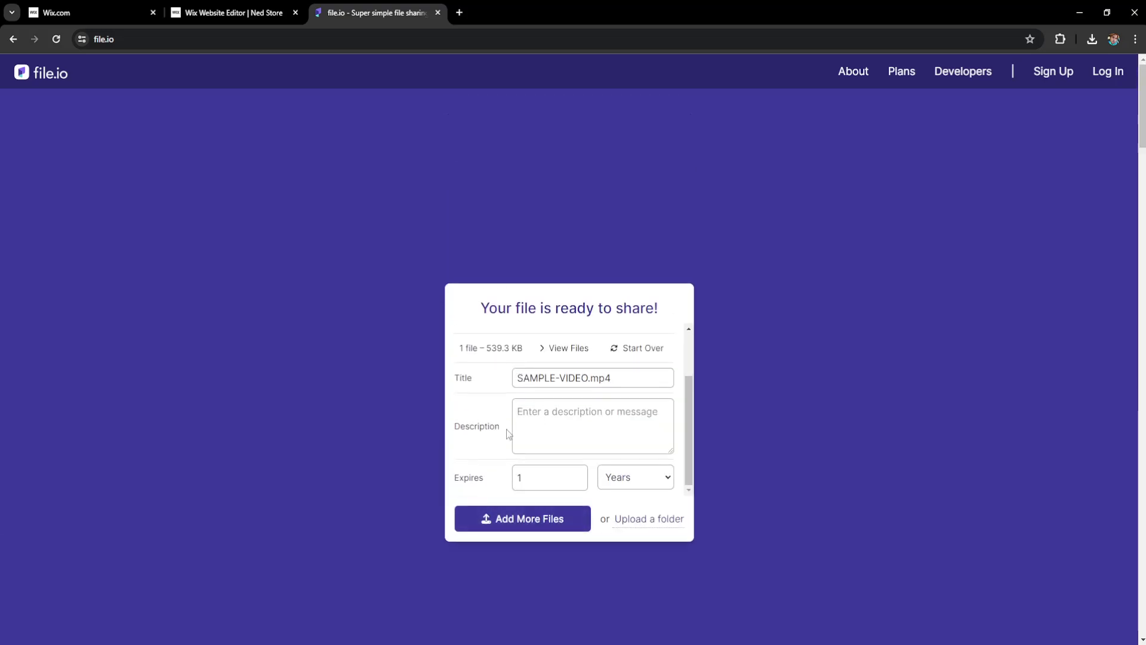
scroll(508, 433, "up", 2)
left_click(568, 378)
left_click(555, 382)
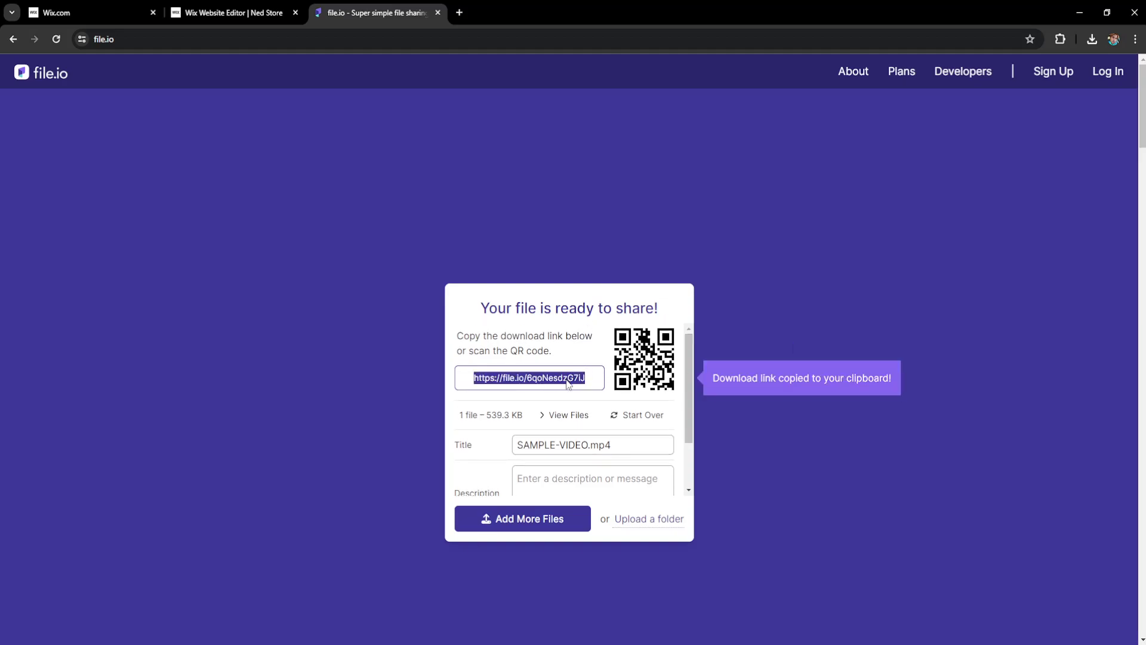
left_click(235, 10)
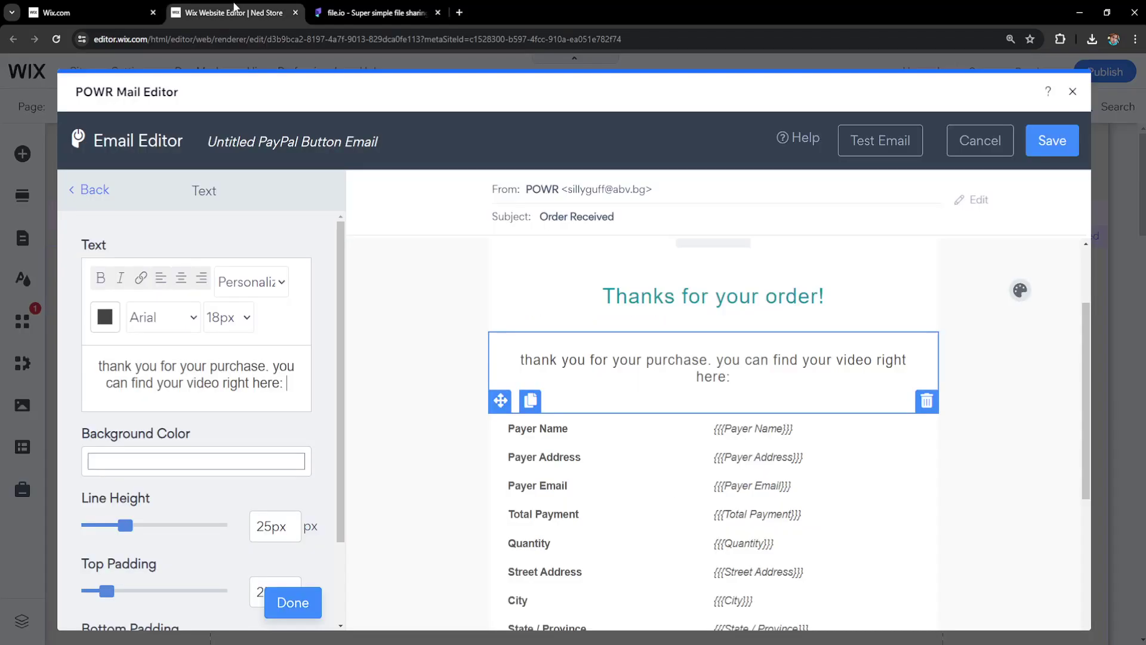
- Paste the file.io link after 'here:' and hyperlink the word 'here' to that URL
right_click(293, 383)
left_click(316, 203)
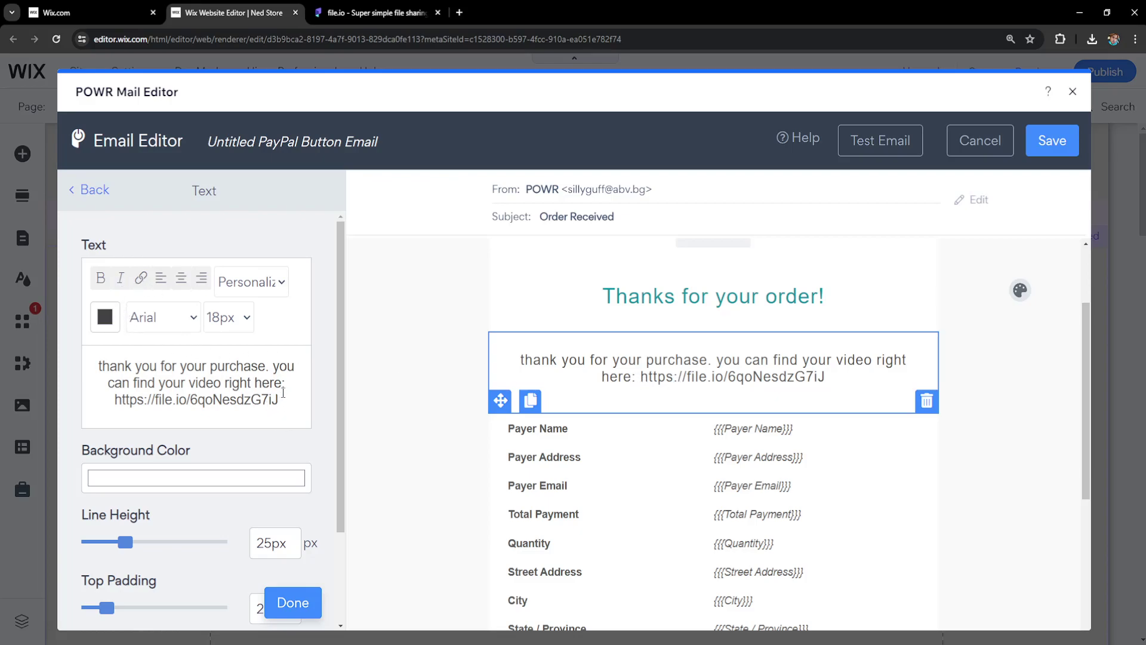
double_click(268, 383)
left_click(141, 278)
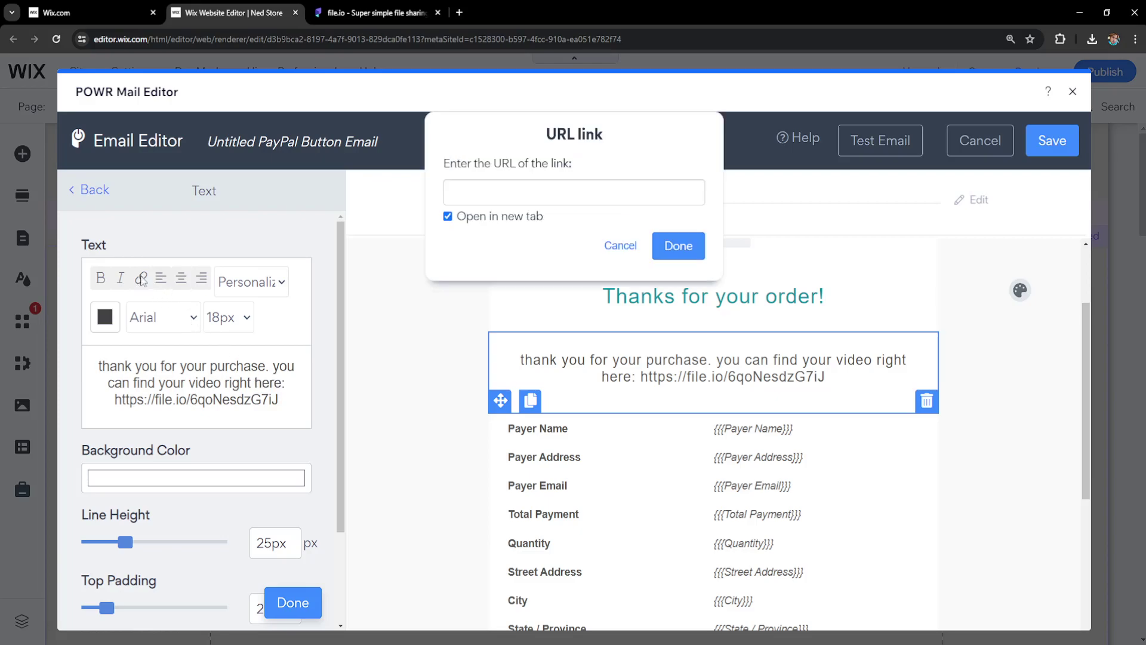
right_click(517, 194)
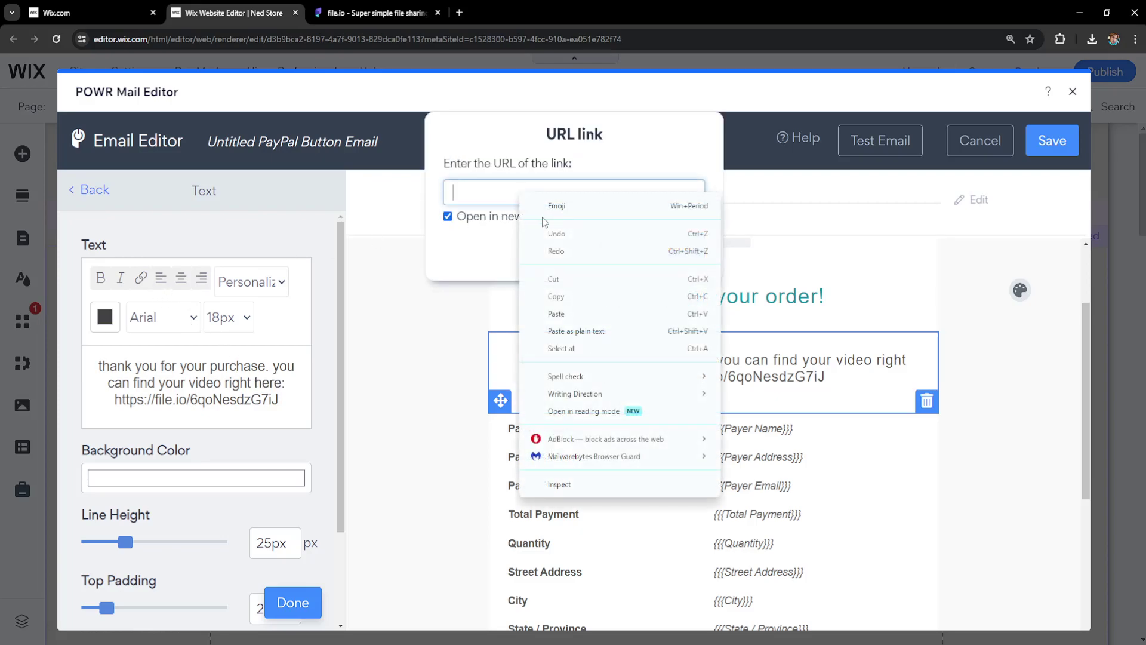
left_click(567, 308)
left_click(678, 246)
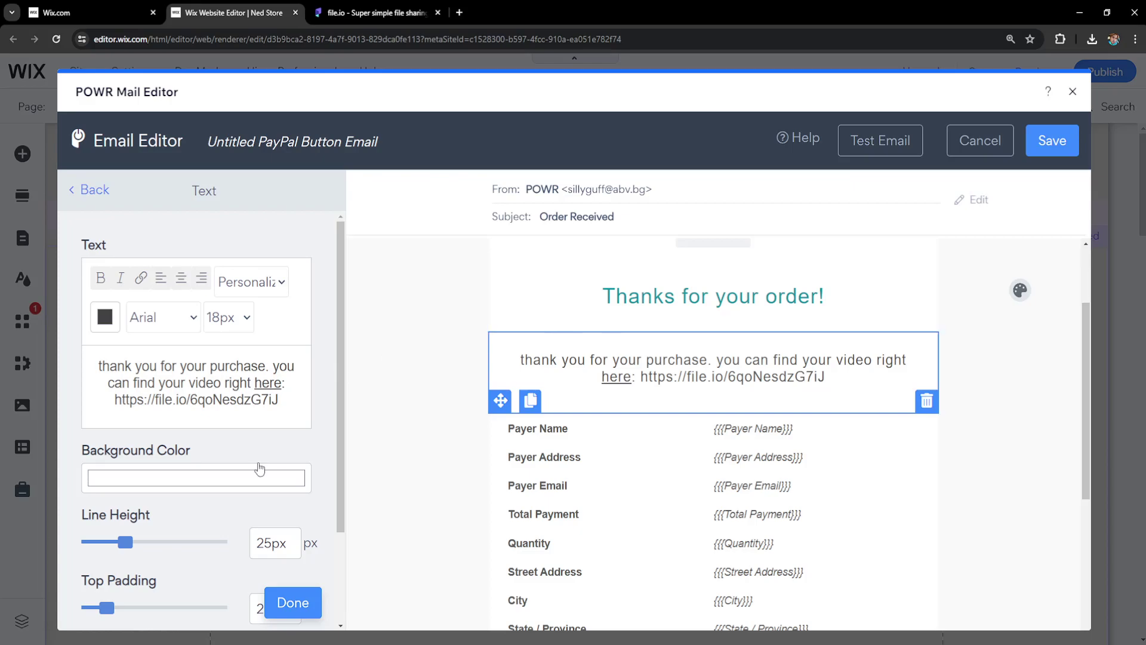
scroll(263, 478, "down", 2)
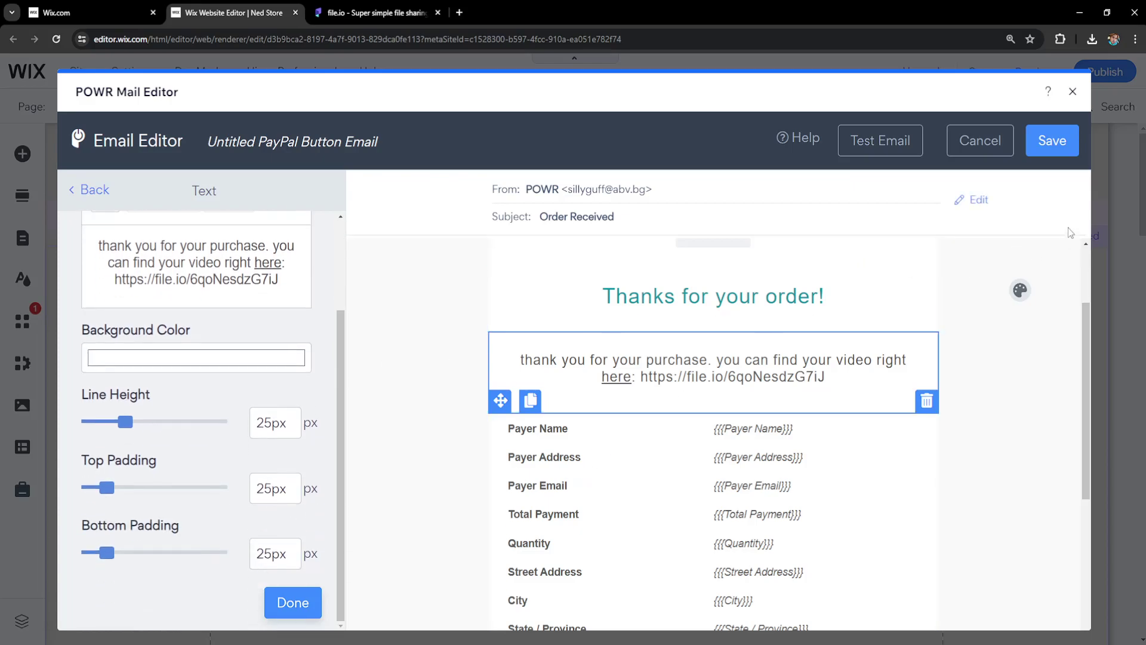
- Save the autoresponder email containing the file.io download link, then close the Autoresponder and PayPal Button panels
scroll(731, 325, "up", 2)
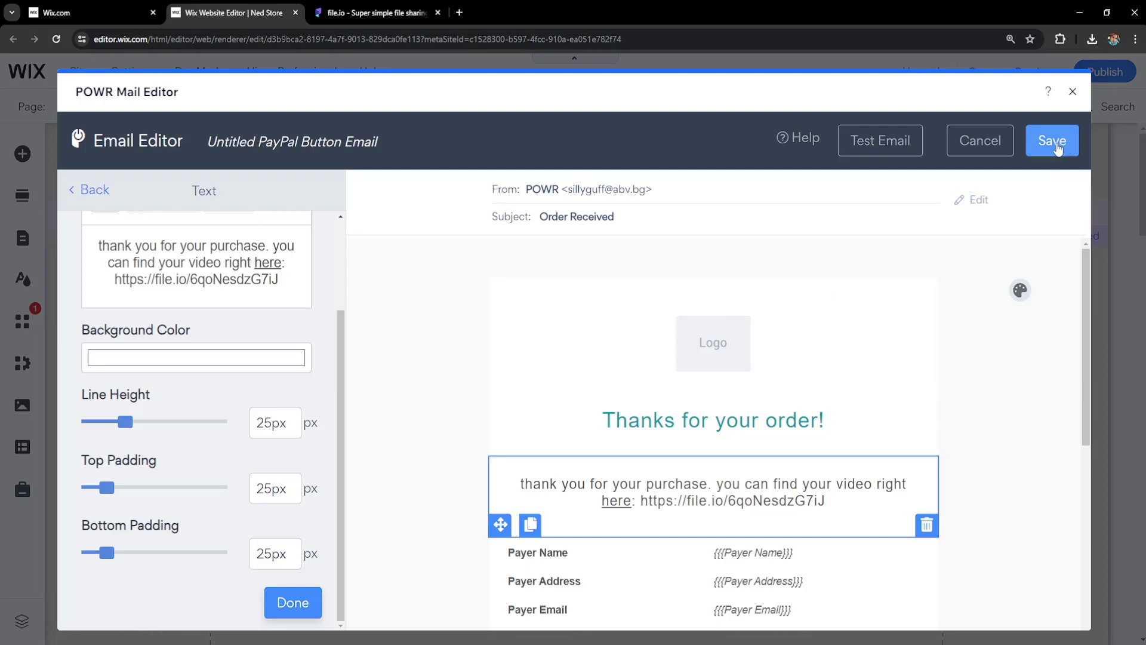
left_click(1055, 151)
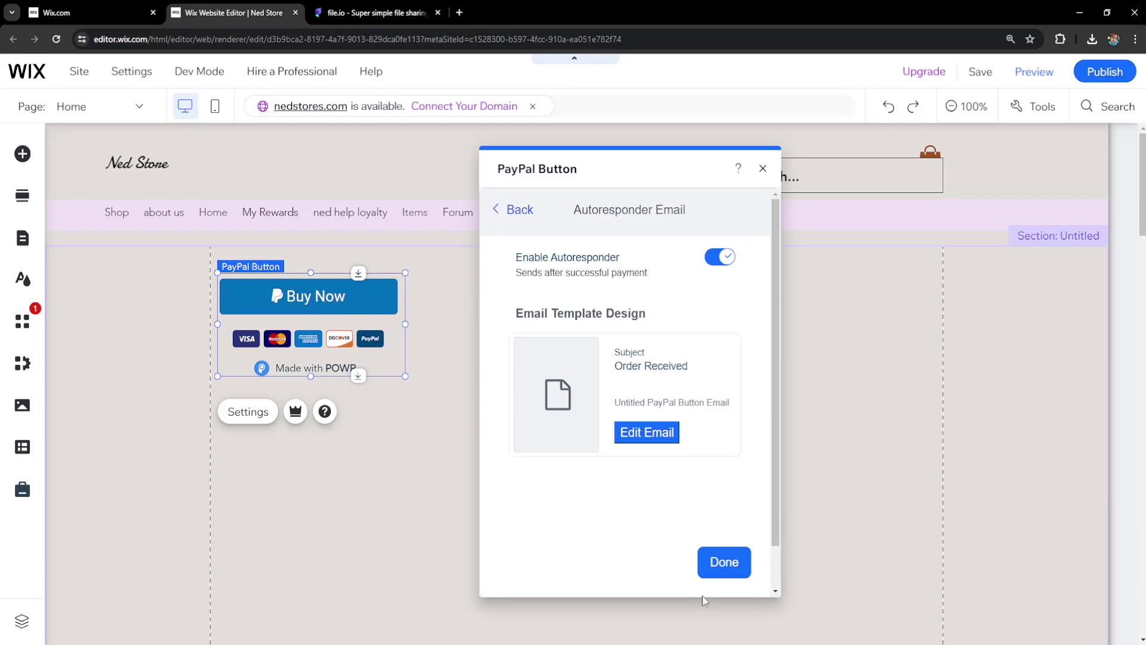
left_click(720, 575)
left_click(763, 168)
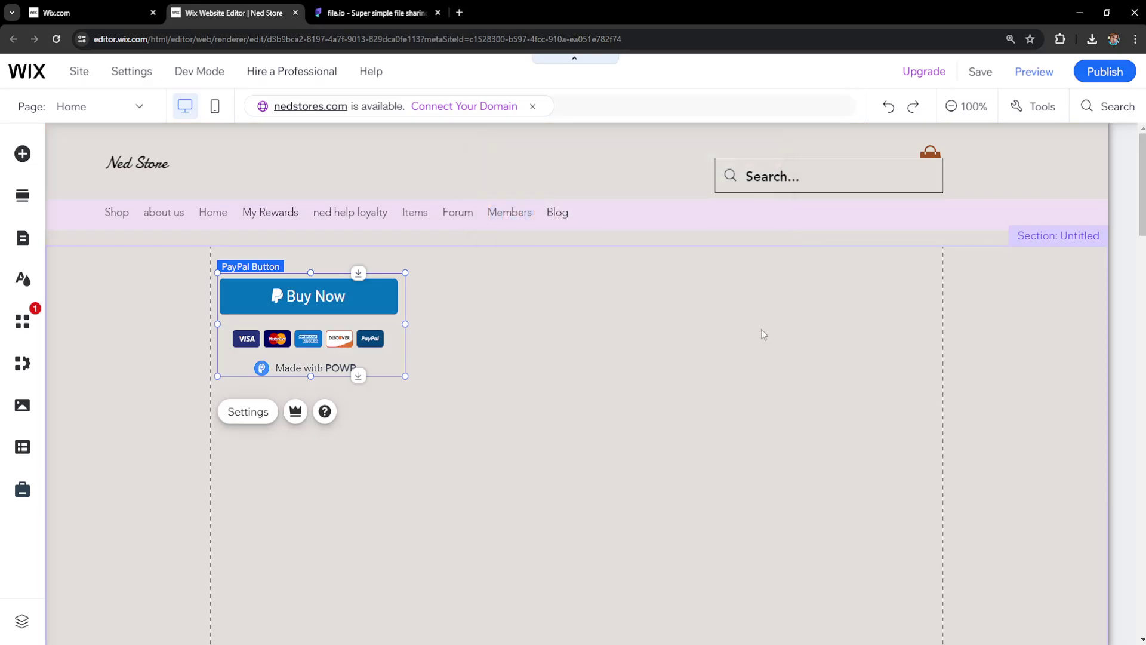